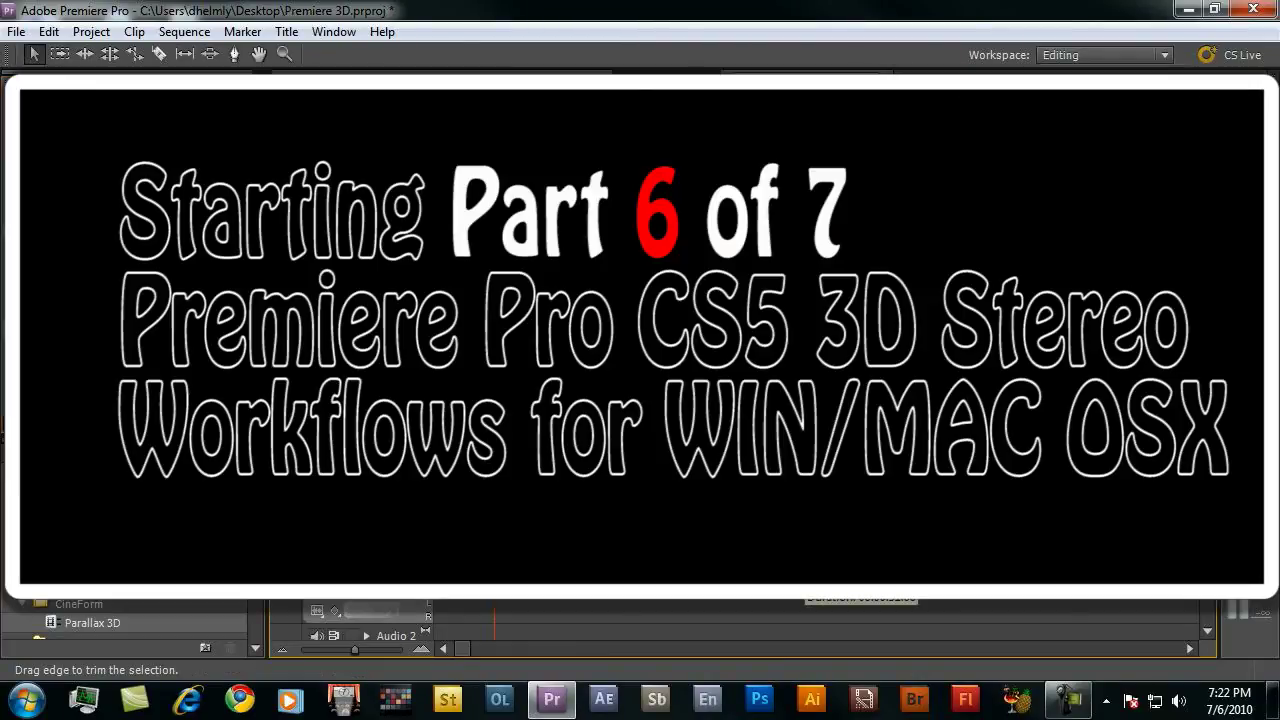
- Scale the 30037 clip to 61% as an inset and apply the CineForm Parallax 3D effect
key(minus)
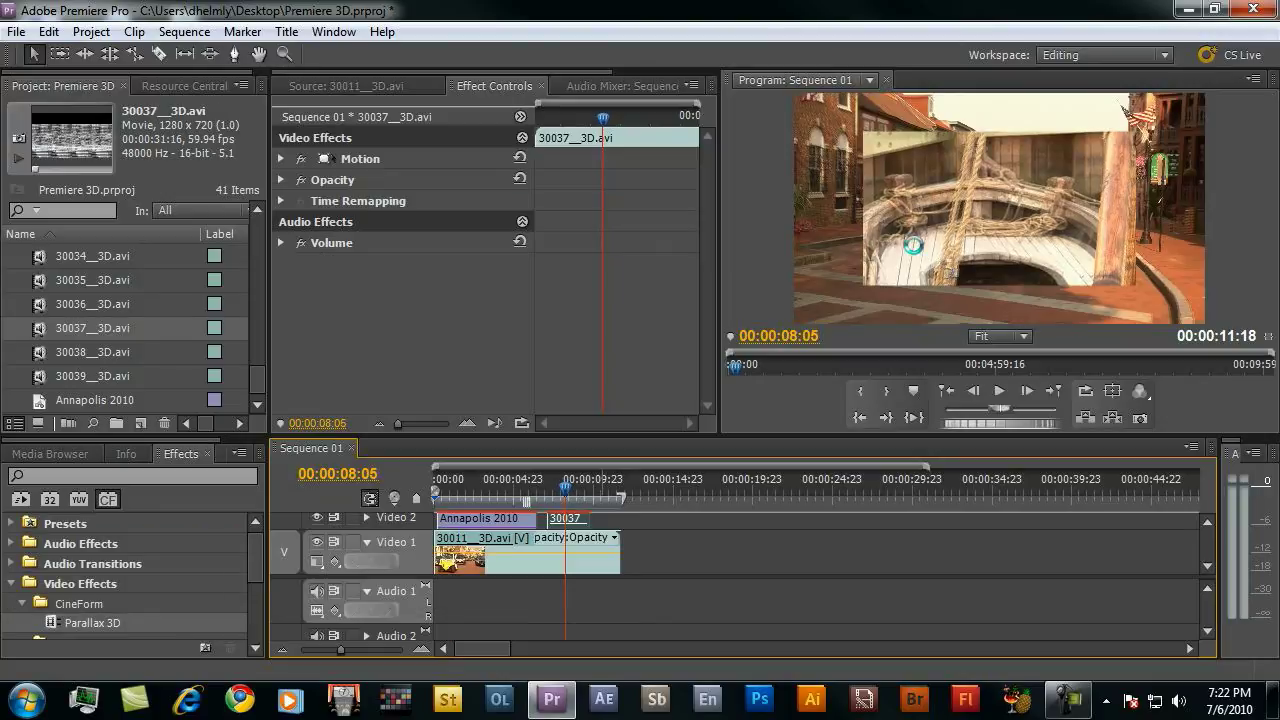
click(282, 158)
drag(413, 204, 477, 179)
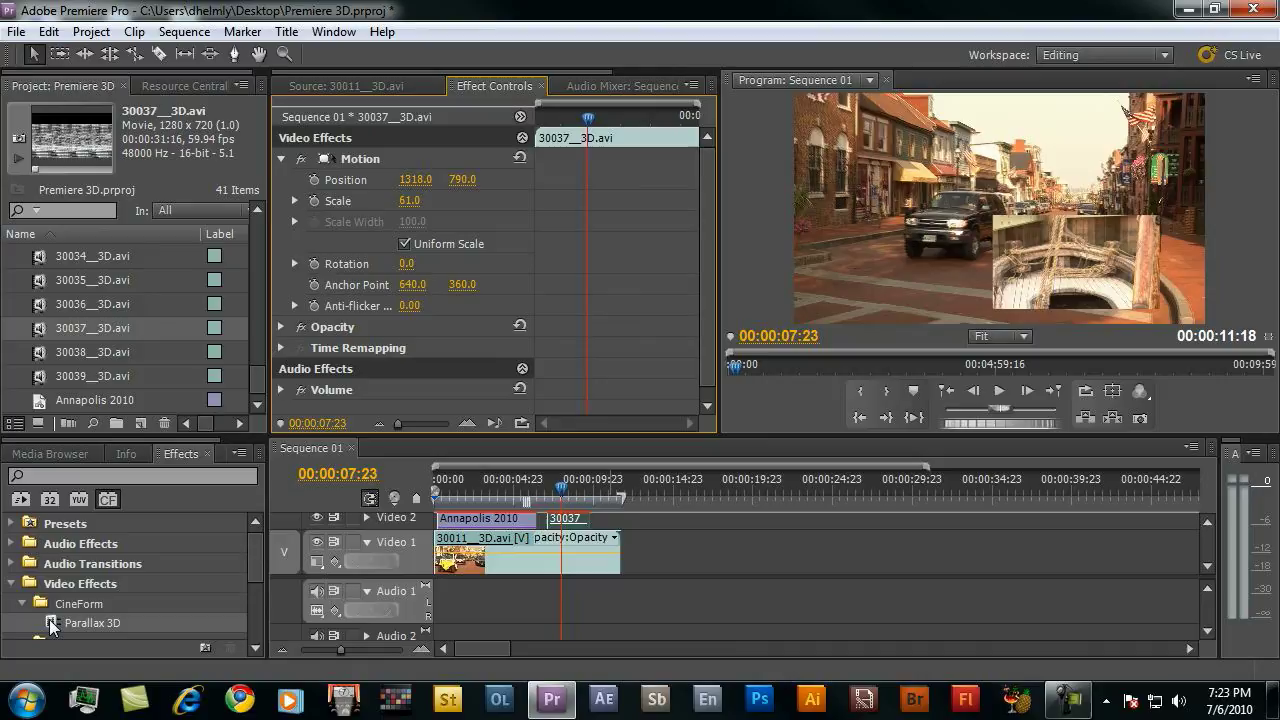
drag(50, 625, 577, 530)
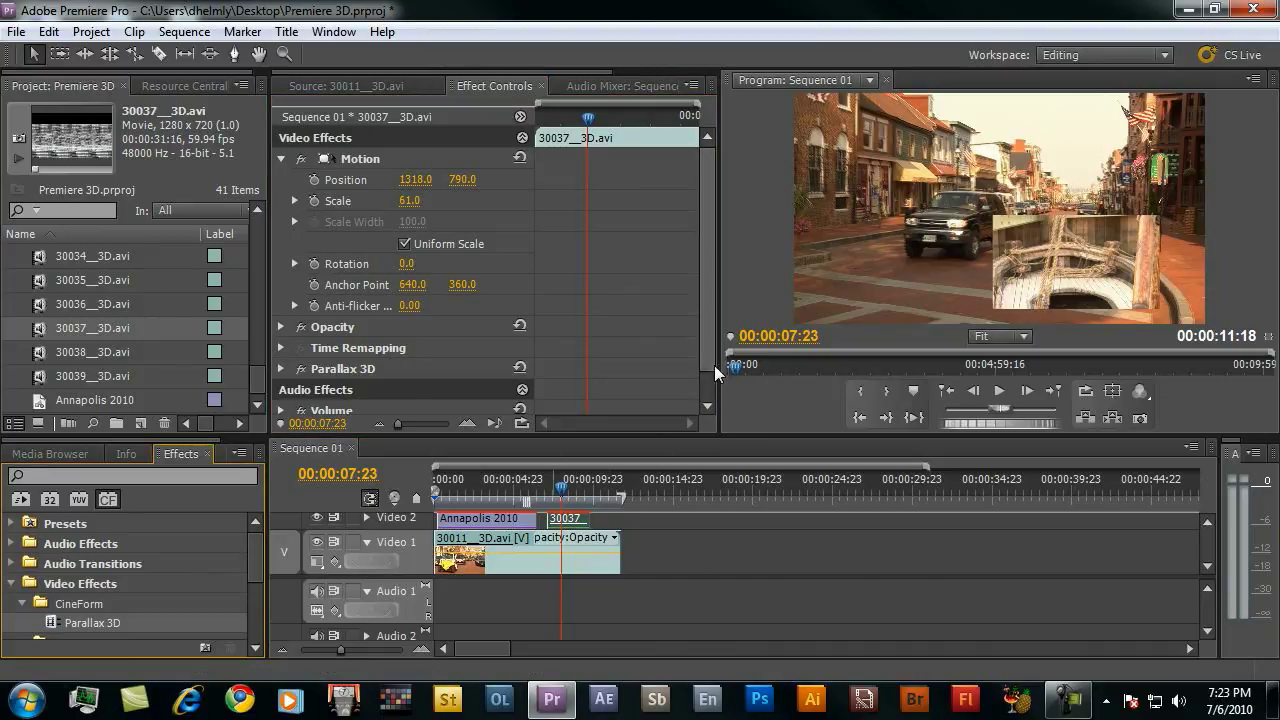
- Enter a Parallax amount of 15 in the 30037 inset's Parallax 3D effect
click(281, 369)
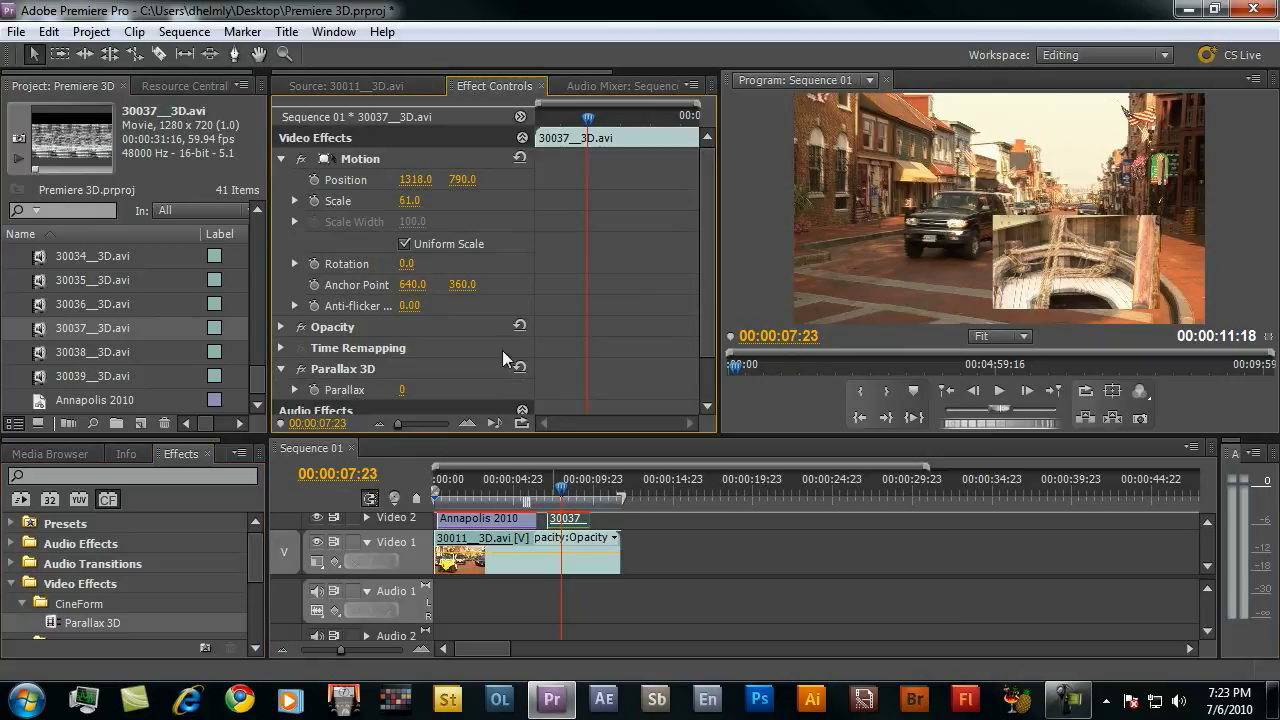
scroll(687, 303, down, 2)
click(420, 343)
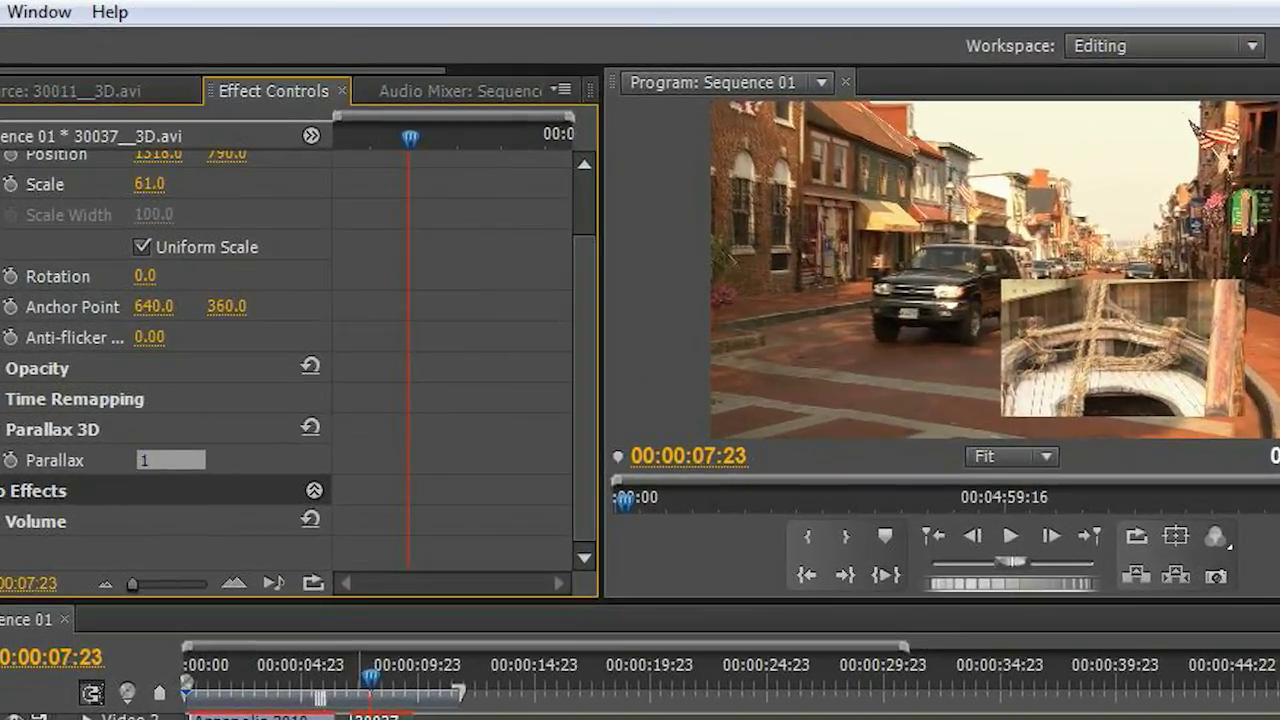
text(15)
key(Return)
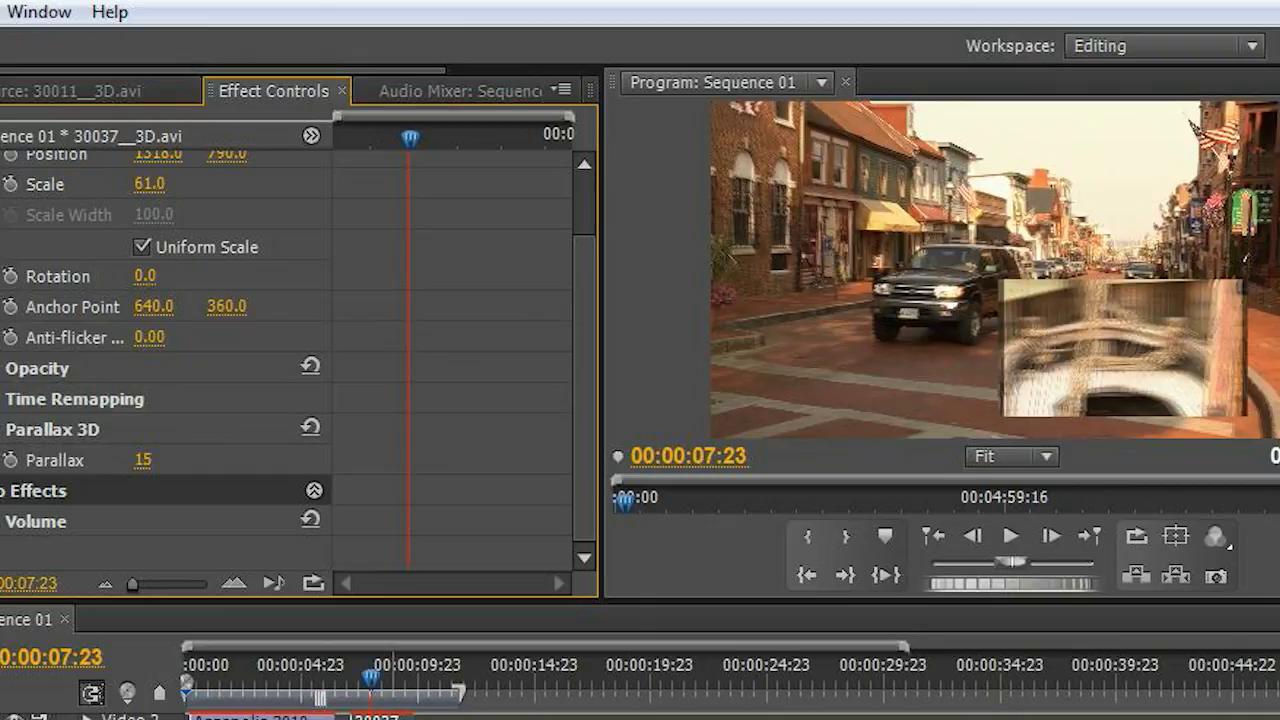
- Return the playhead to the 'Annapolis in 3D 2010' title and play through the opening
drag(368, 683, 201, 684)
key(space)
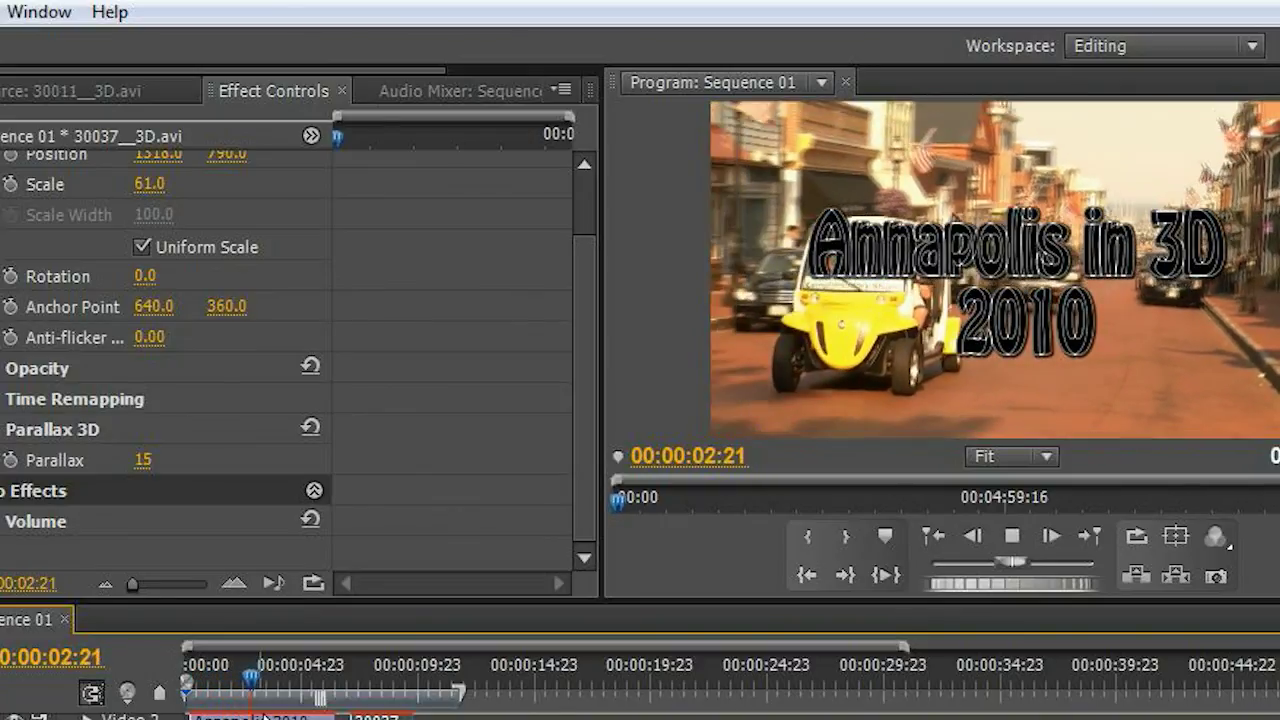
key(space)
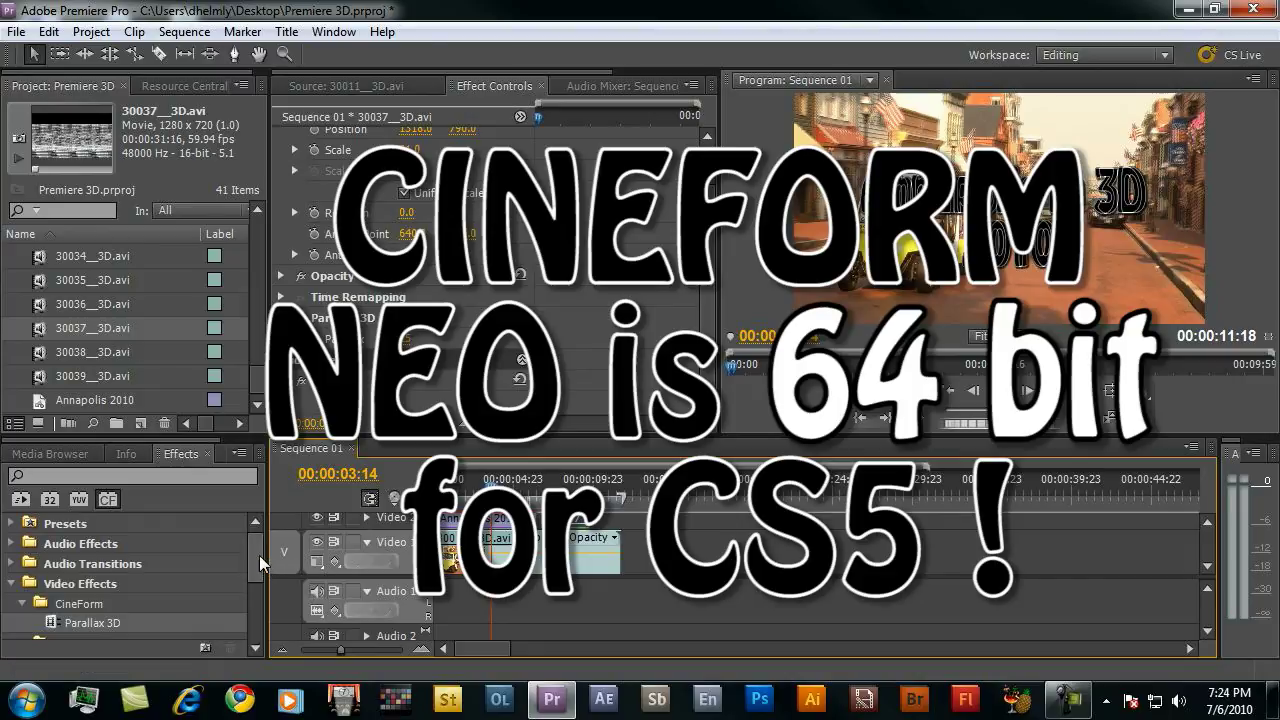
- Place 30014__3D.avi on Video 1 and ripple-delete the gap after 30011
scroll(257, 333, up, 4)
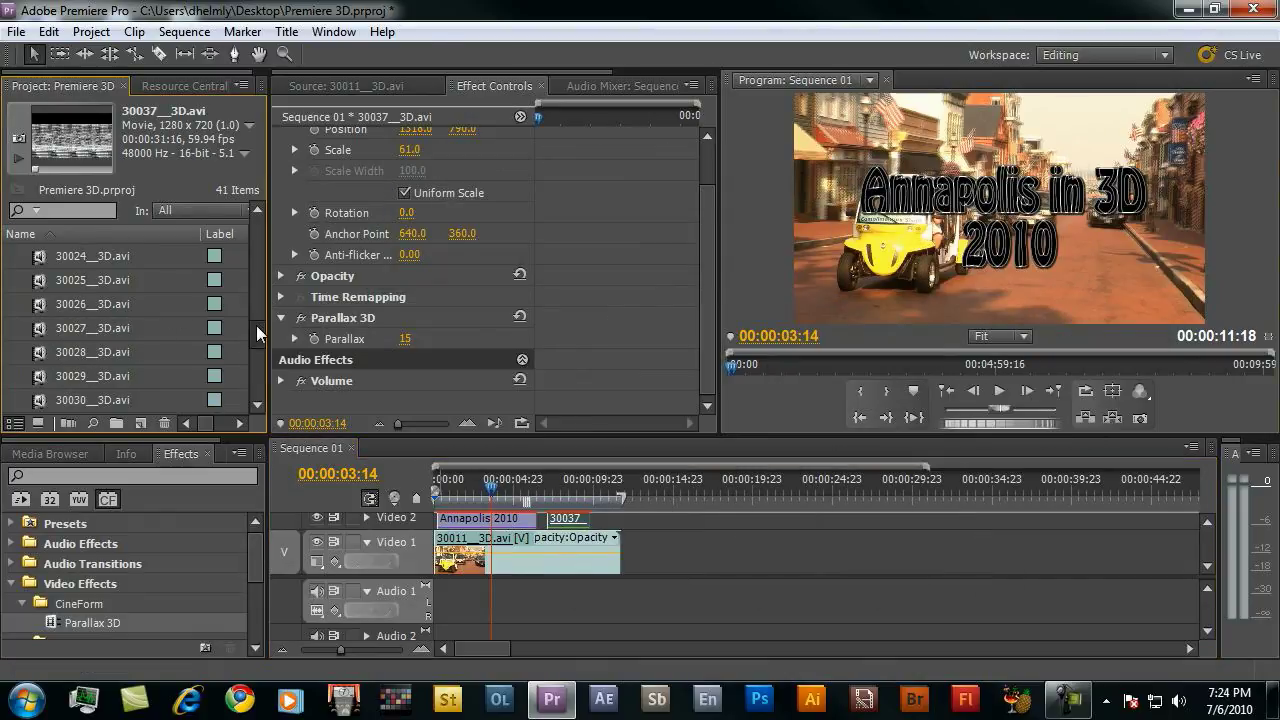
scroll(257, 330, up, 4)
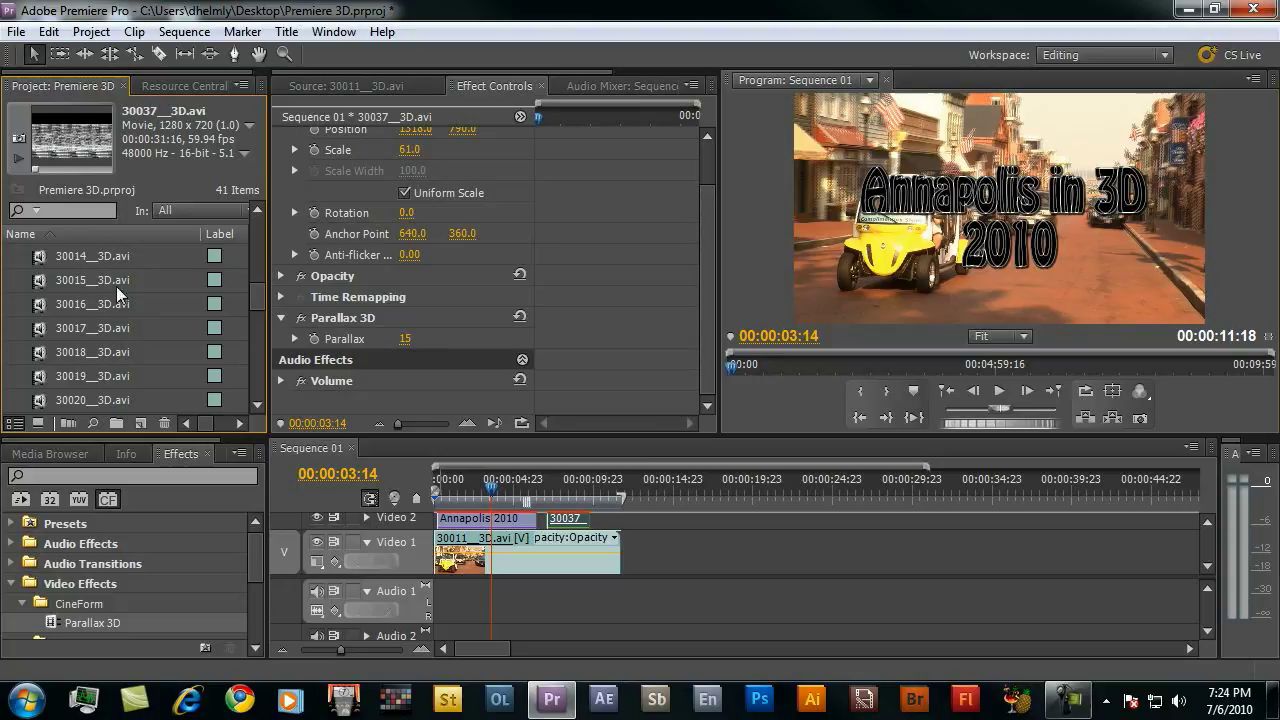
drag(40, 258, 629, 552)
right_click(629, 555)
click(664, 564)
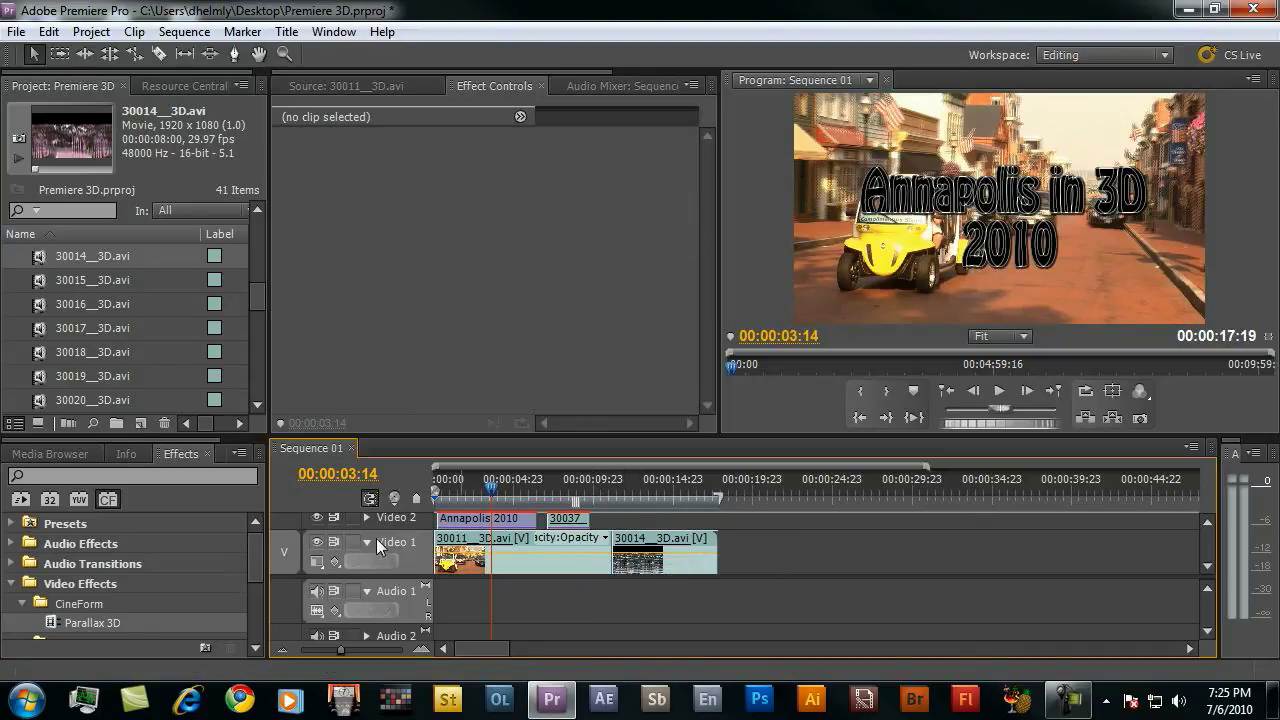
- Search Effects for 'diss' and add Cross Dissolve 32-bit at the 30011/30014 edit point
click(113, 476)
text(diss)
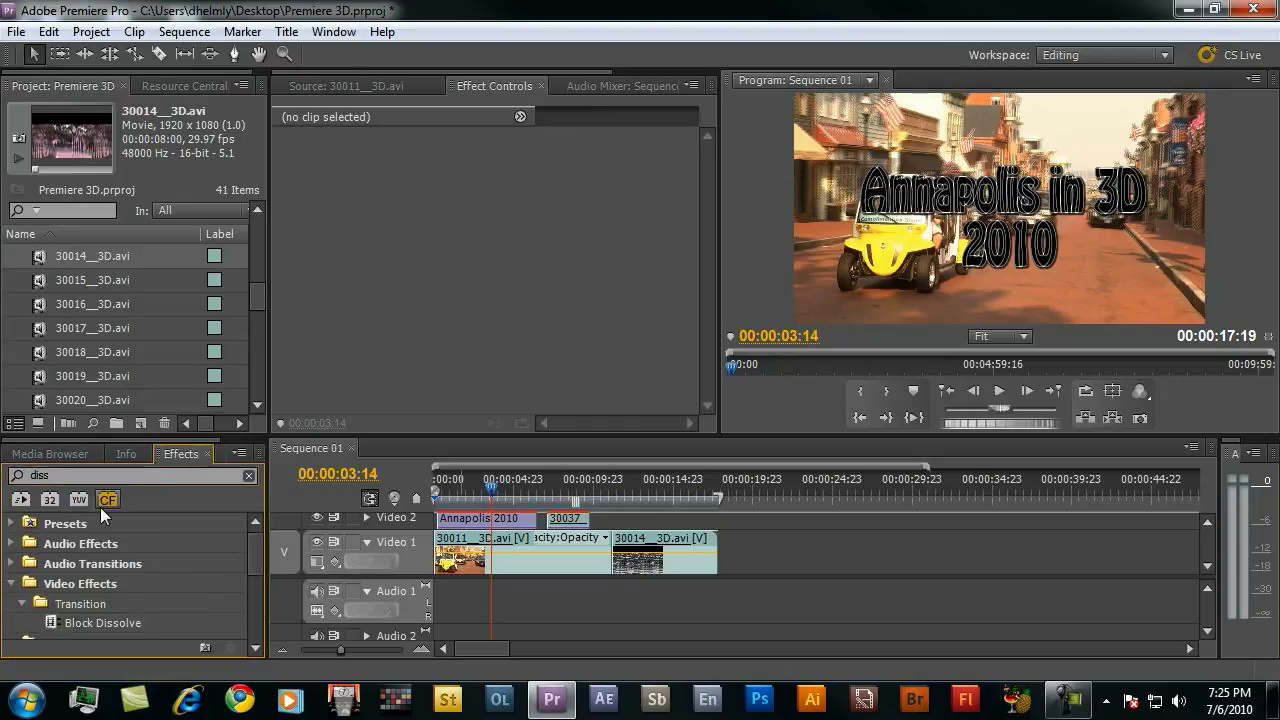
scroll(231, 574, down, 3)
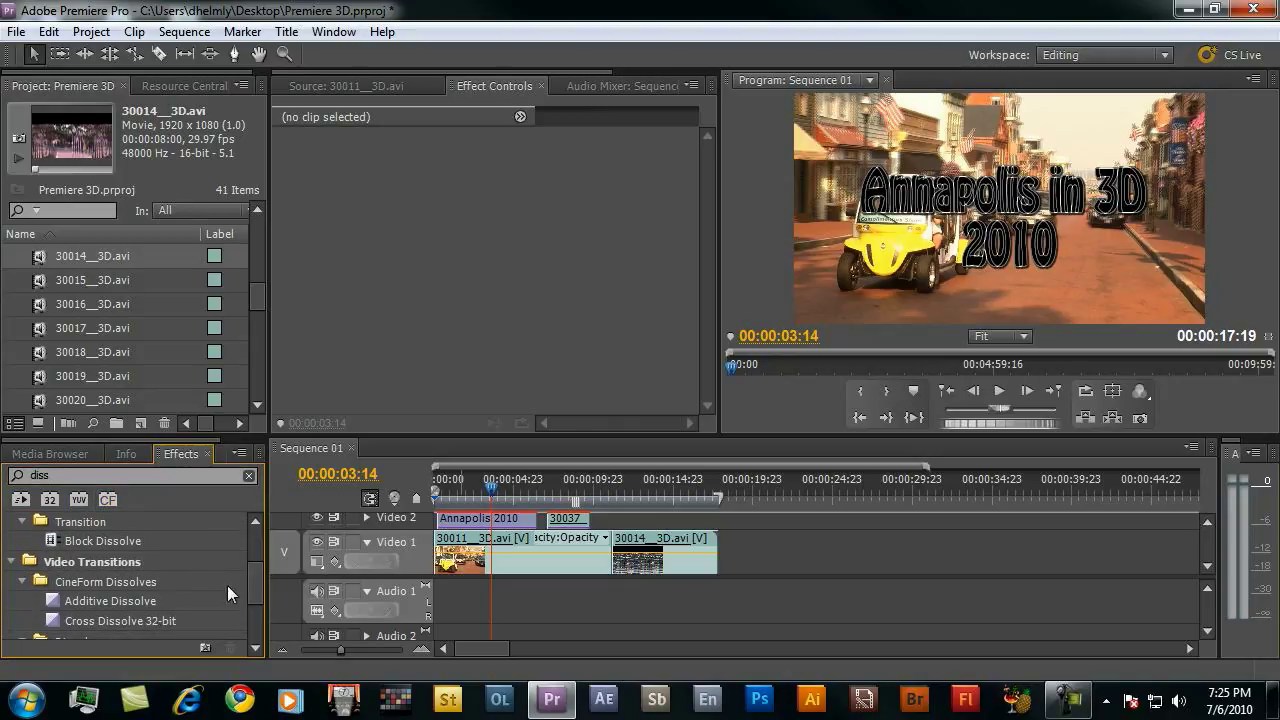
drag(60, 620, 611, 557)
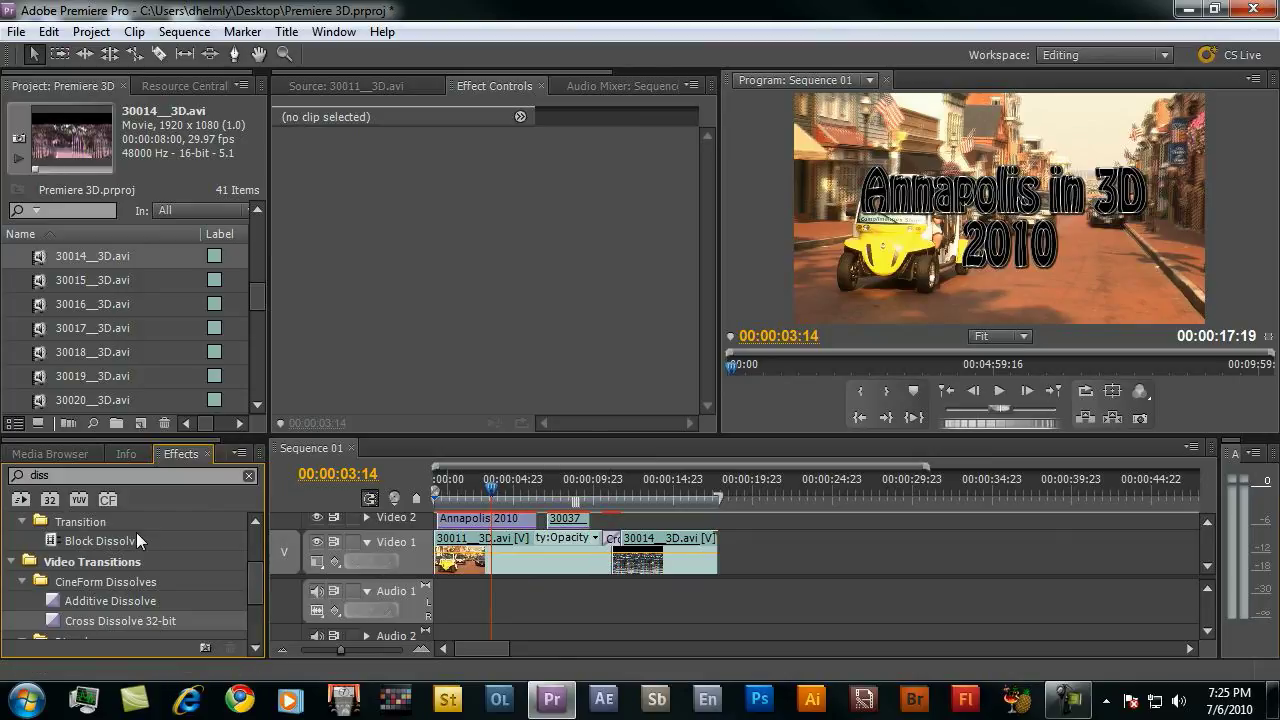
drag(255, 571, 160, 582)
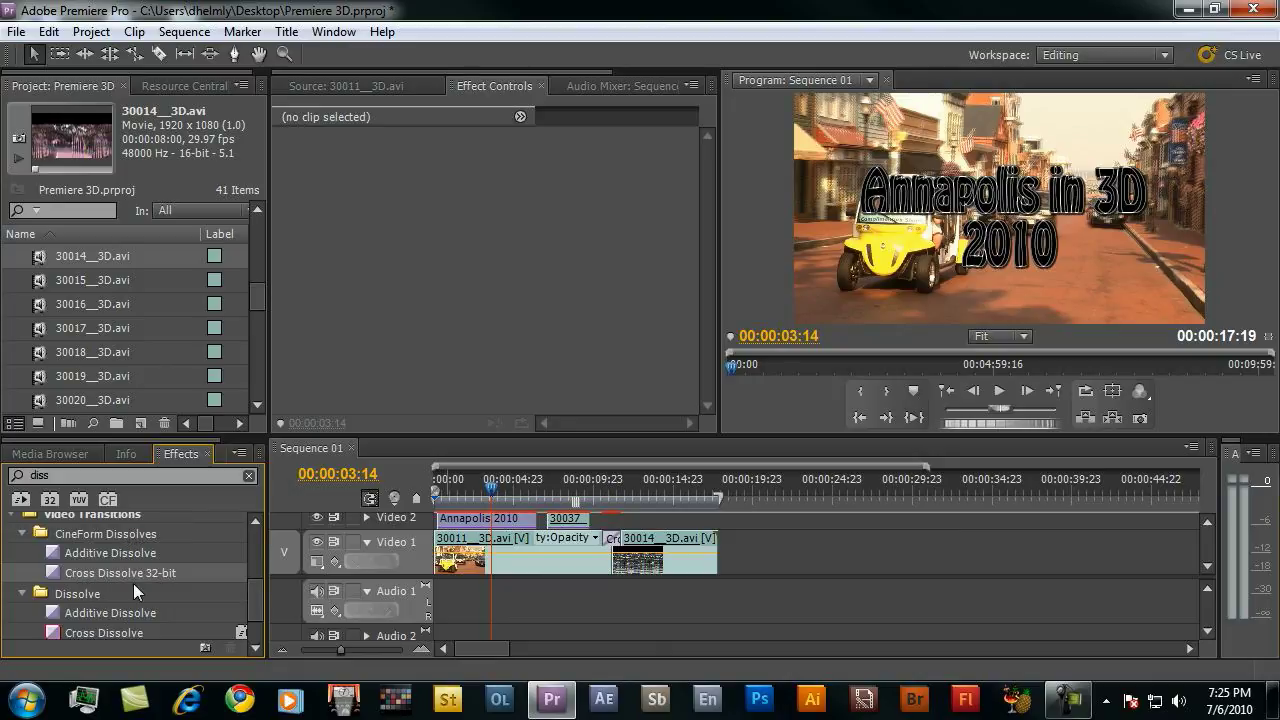
- Scrub the playhead back and forth through the 30011-to-30014 Cross Dissolve
click(609, 497)
drag(597, 540, 562, 577)
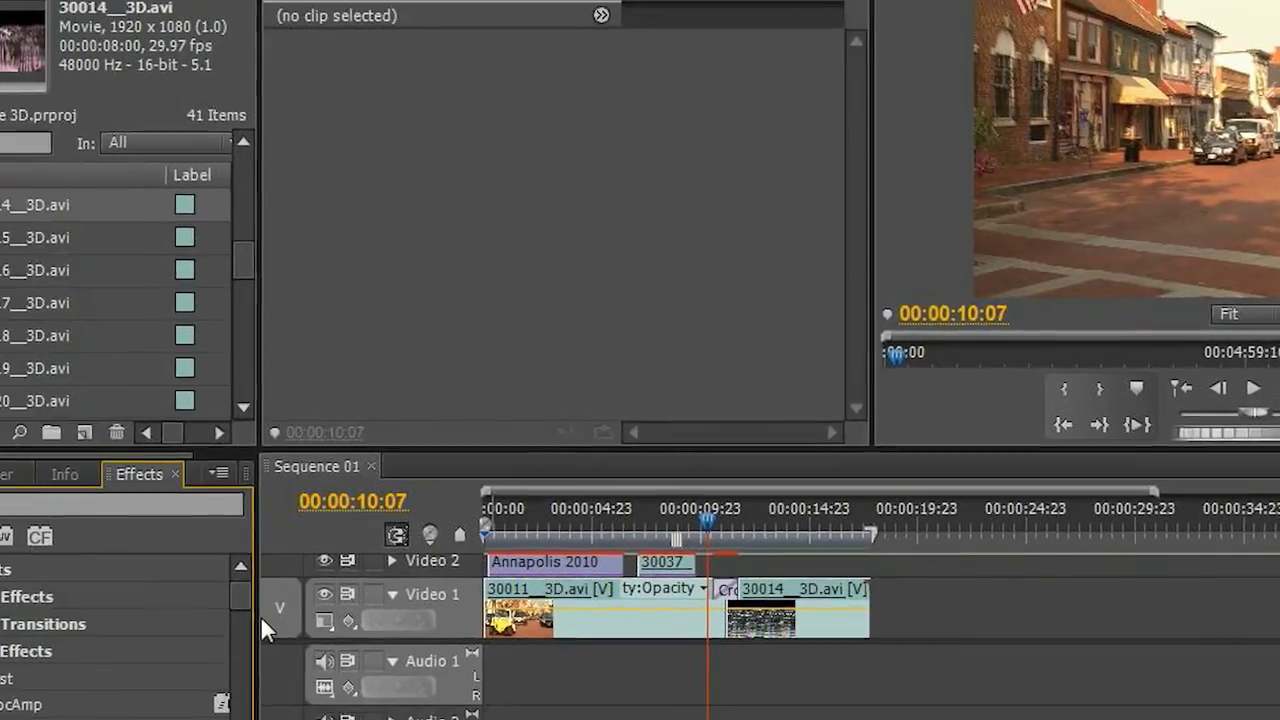
- Widen and browse the Effects list, collapse its folders, then return to 00:00:02:20
drag(258, 615, 400, 626)
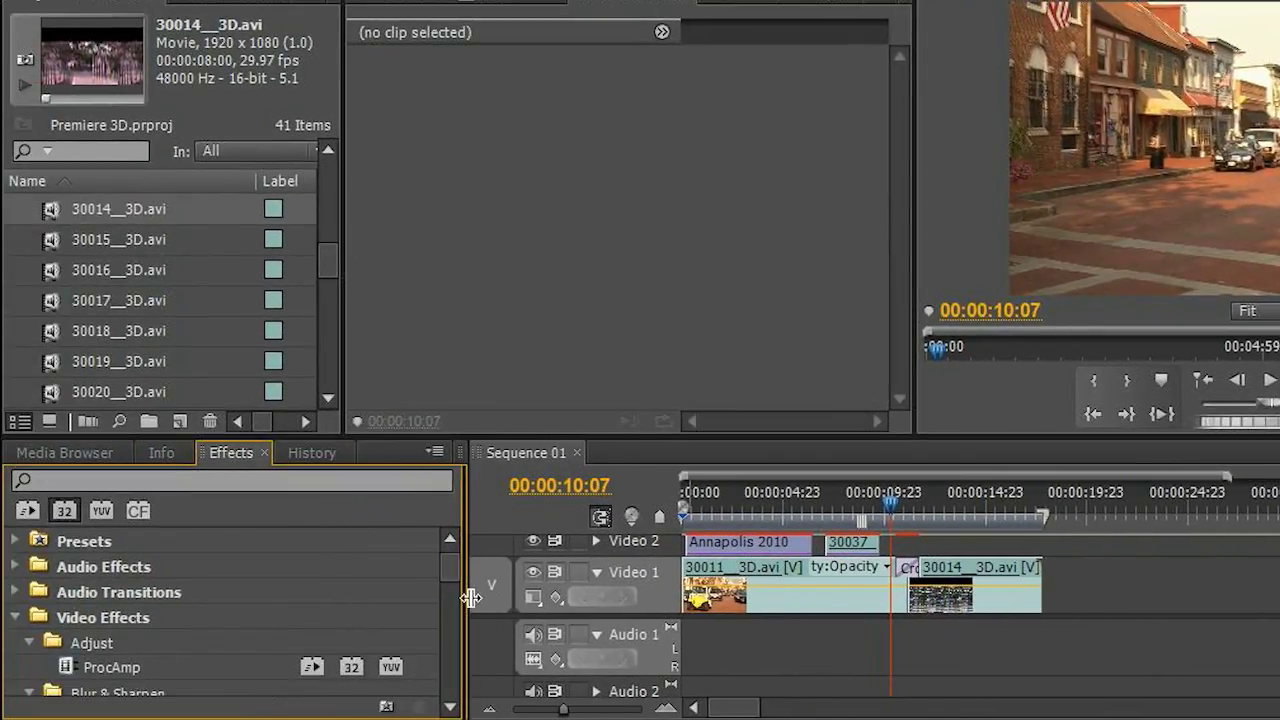
mouse_move(470, 597)
mouse_down()
mouse_move(451, 578)
mouse_move(458, 599)
mouse_up()
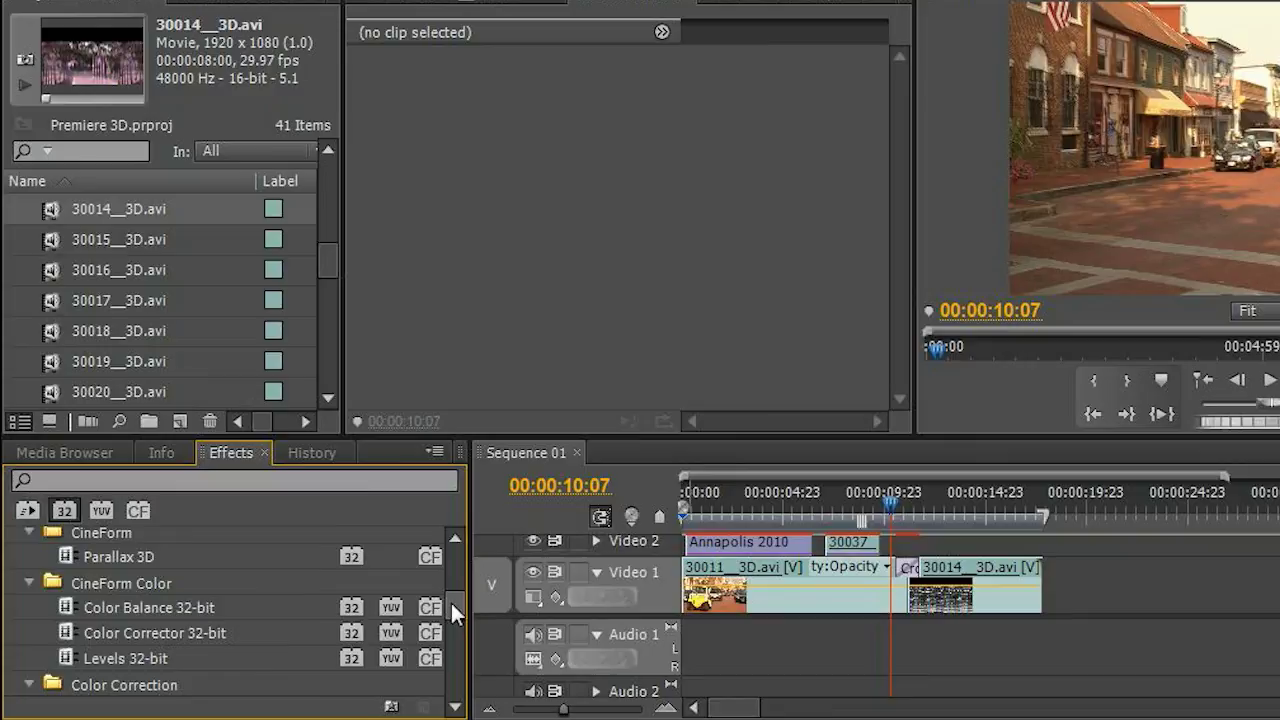
drag(450, 600, 456, 682)
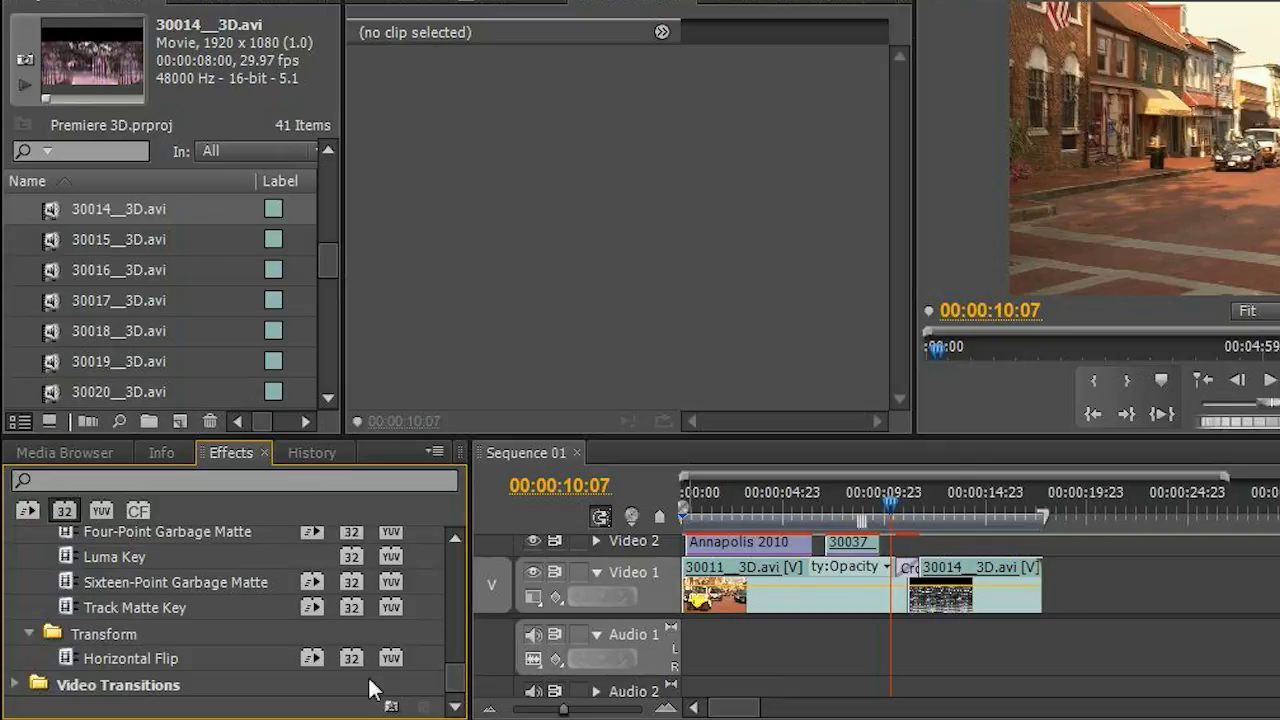
drag(453, 684, 459, 545)
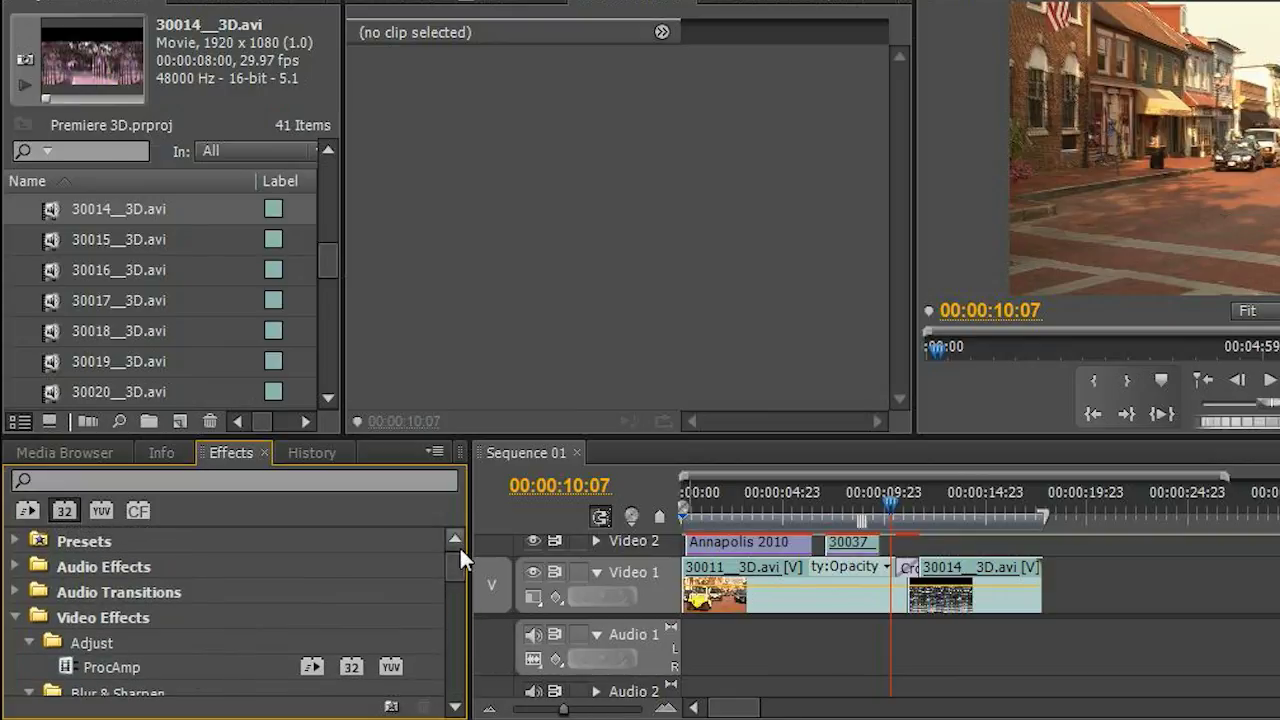
click(78, 505)
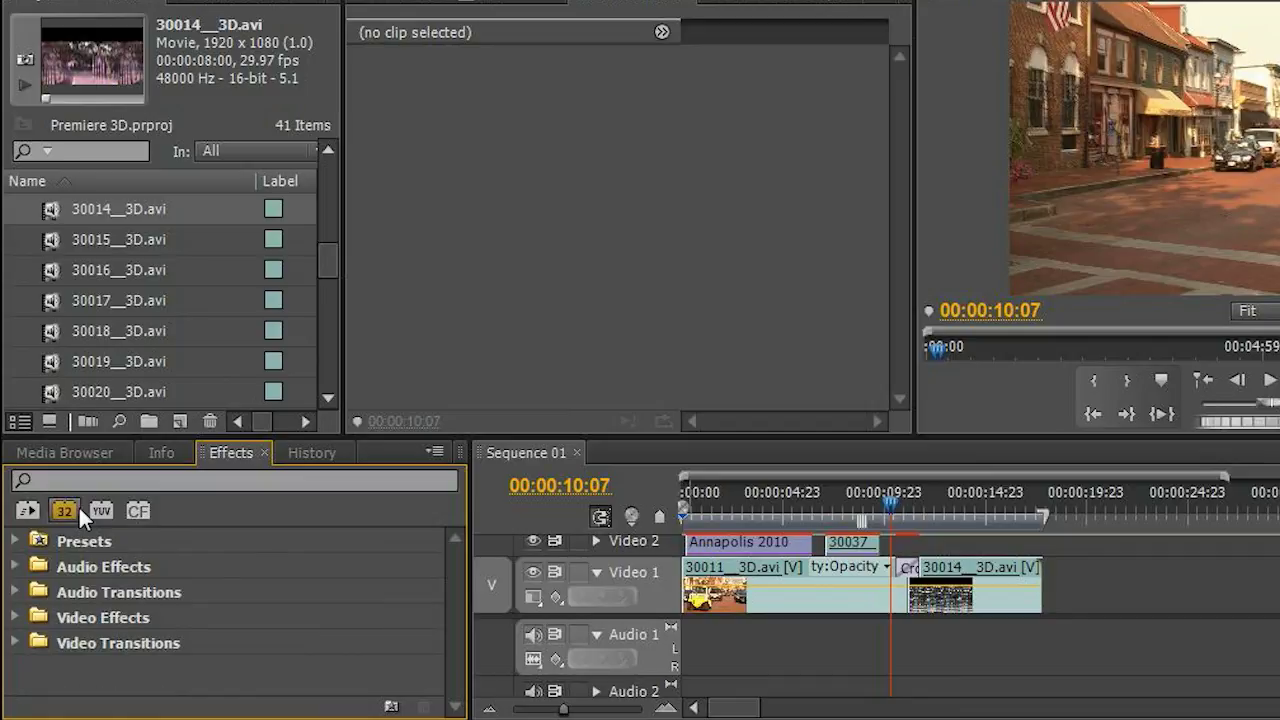
click(740, 515)
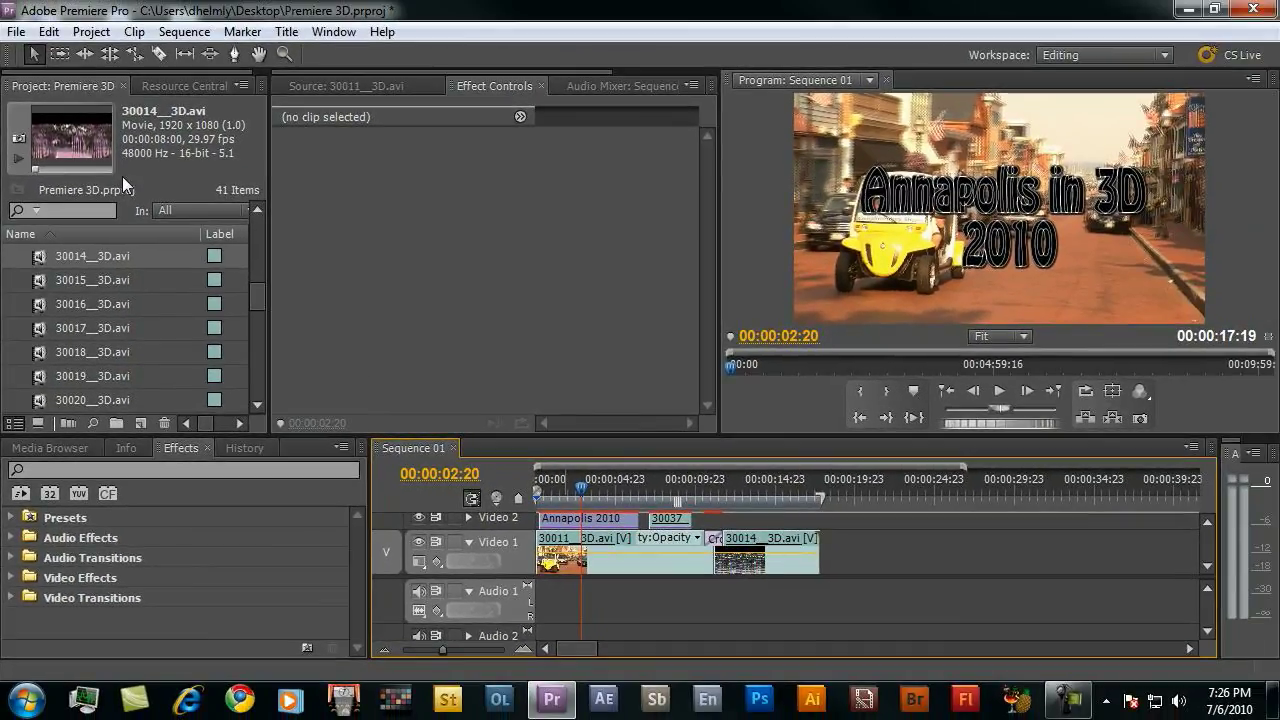
click(16, 33)
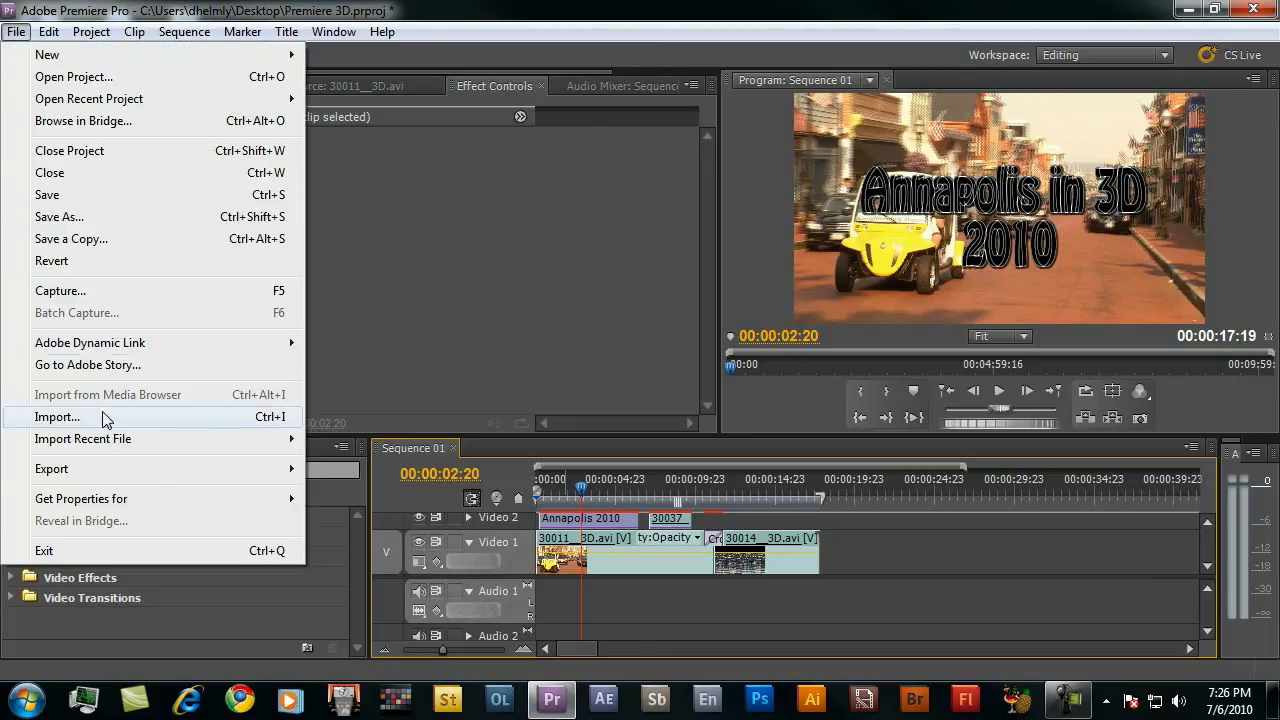
mouse_move(105, 478)
click(372, 476)
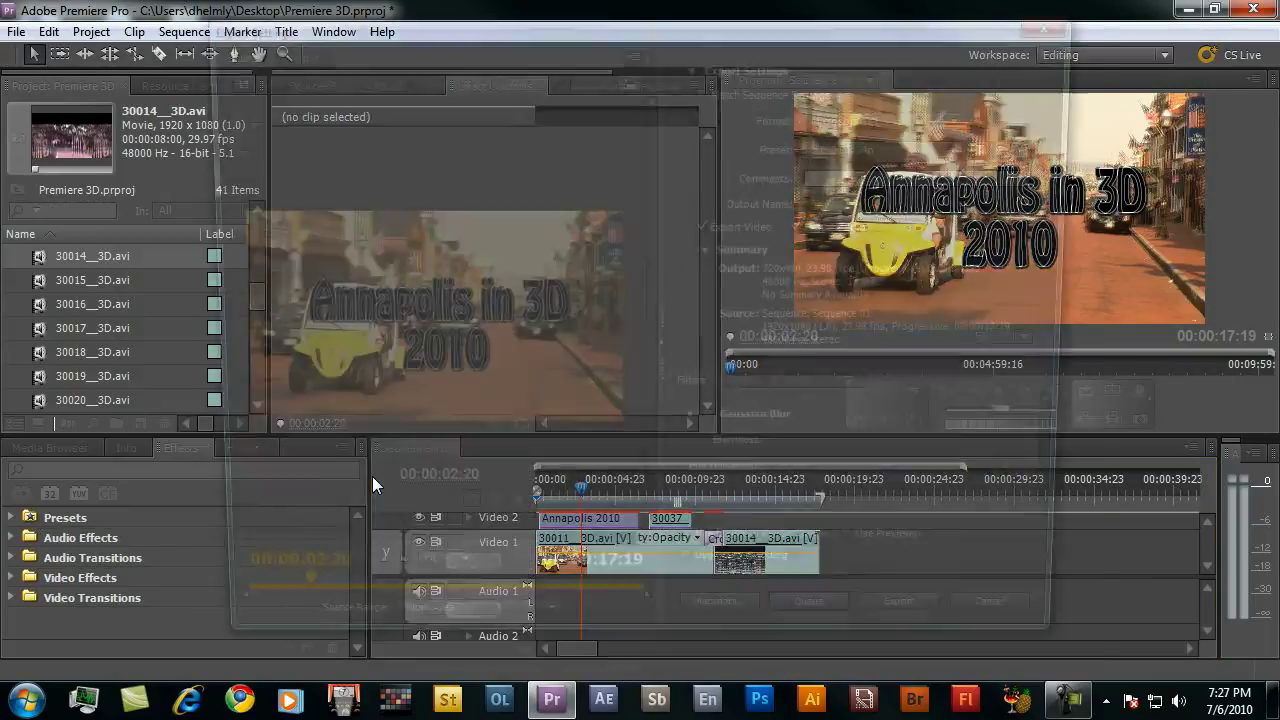
click(975, 117)
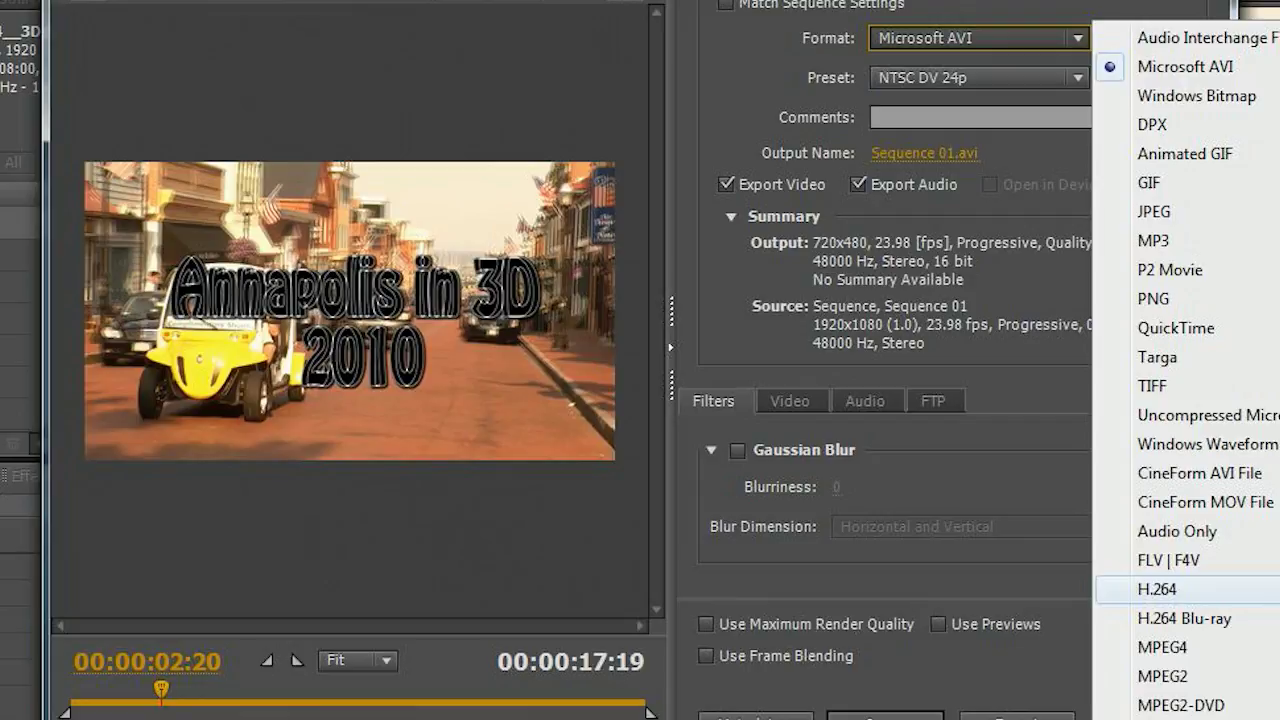
click(1044, 487)
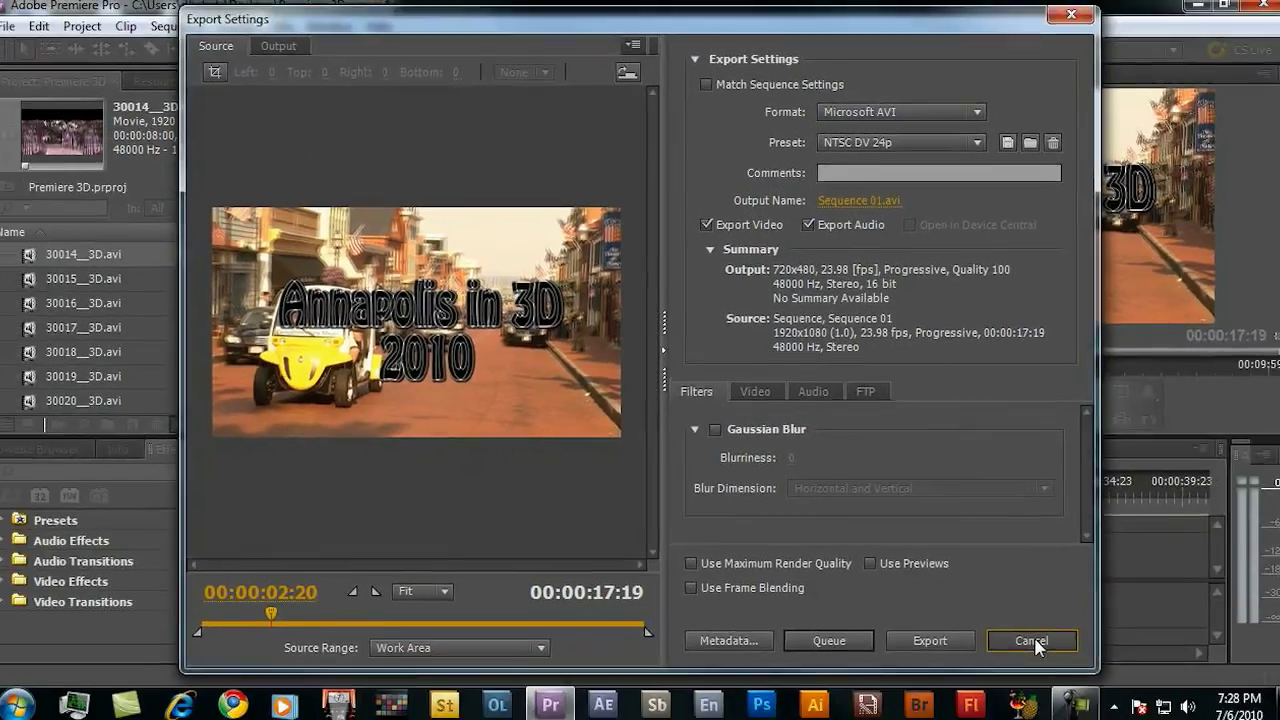
- Cancel the export and set the CineForm 3D display type to Anaglyph: Red/Cyan
click(1135, 716)
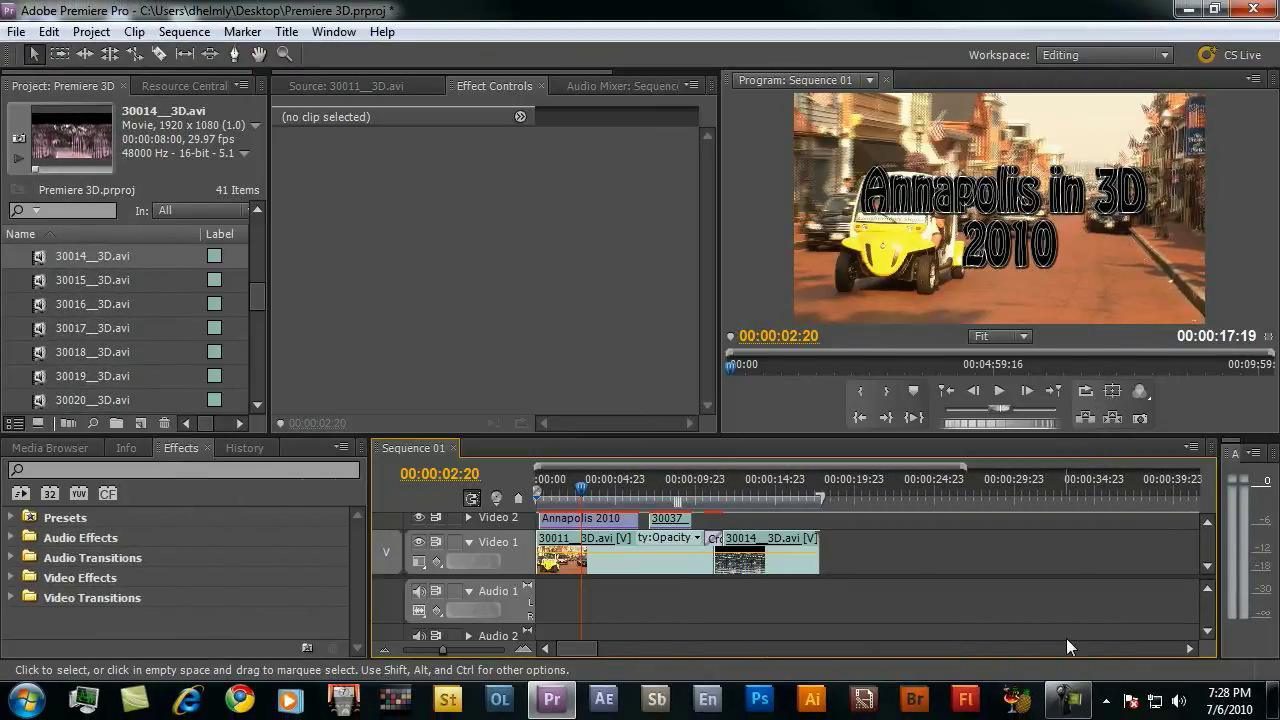
click(1106, 701)
click(1106, 701)
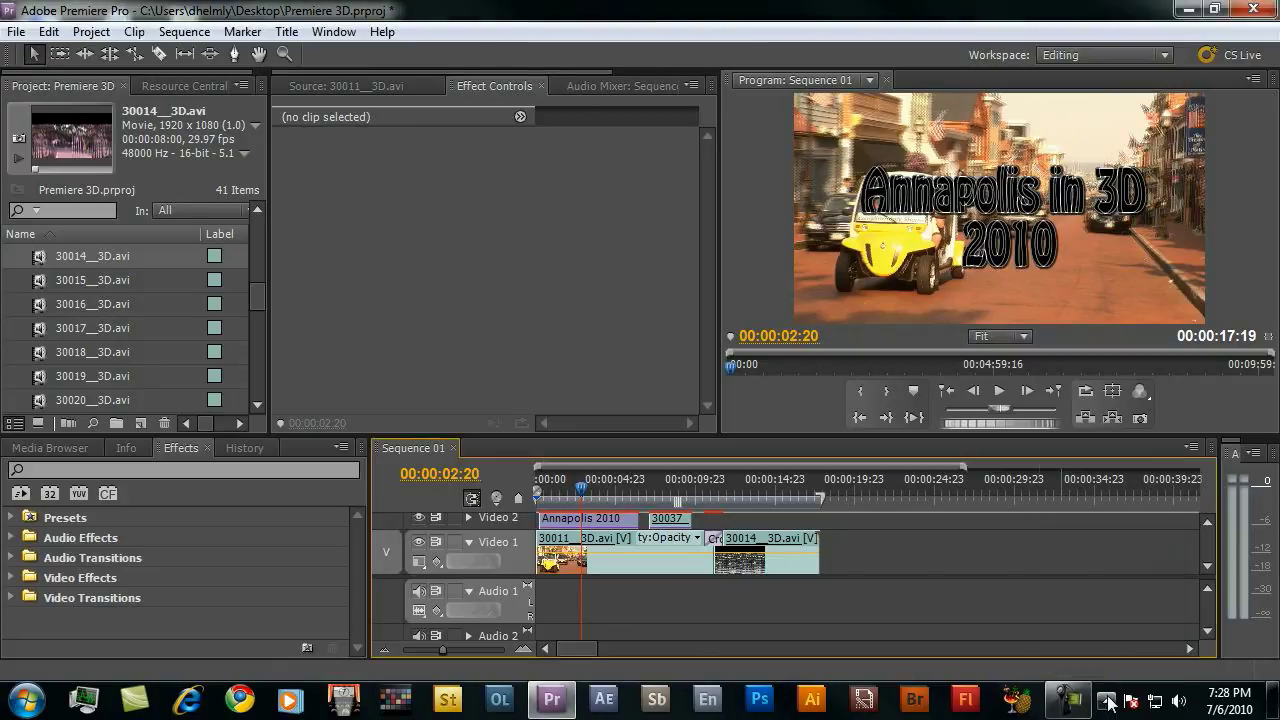
click(1107, 702)
right_click(1139, 566)
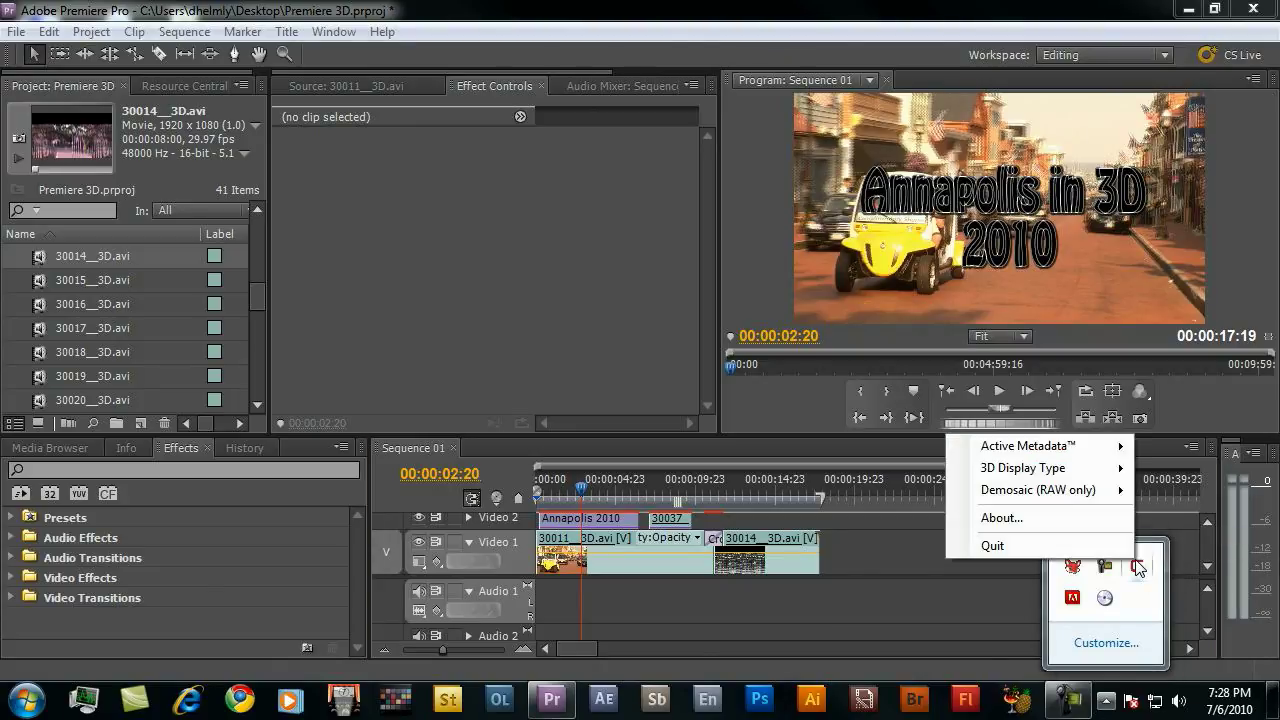
mouse_move(1080, 475)
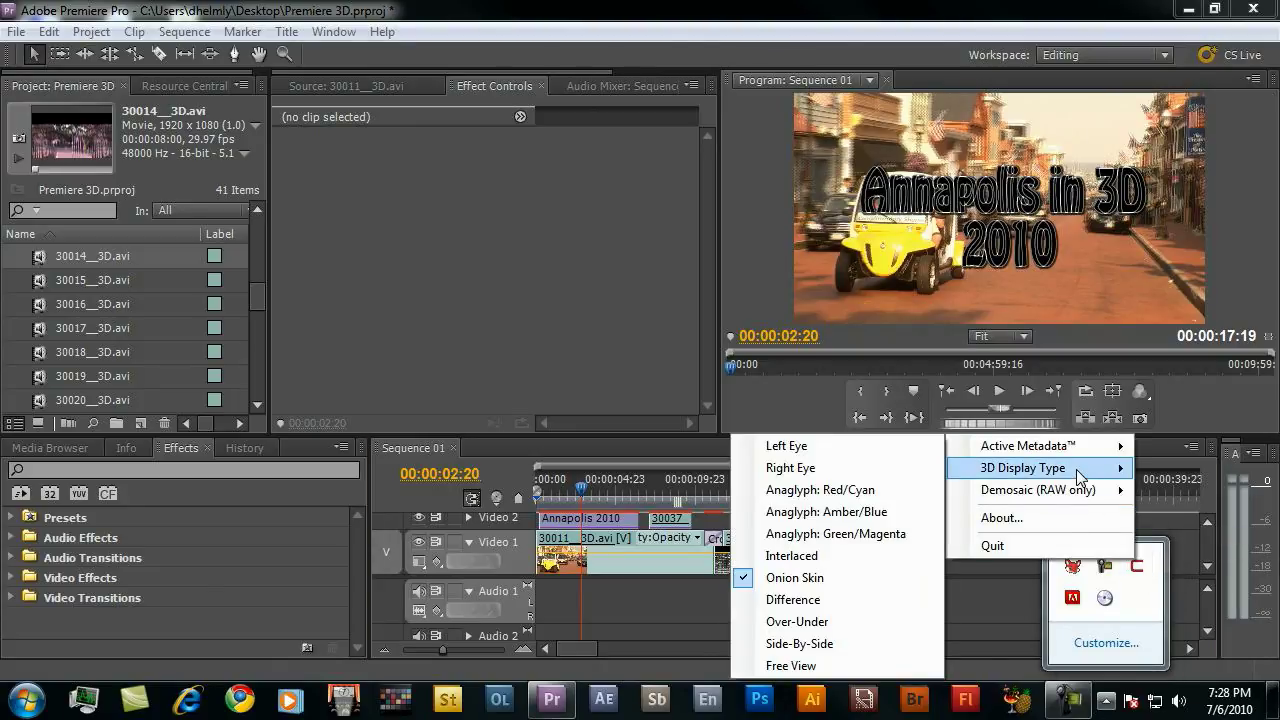
click(865, 490)
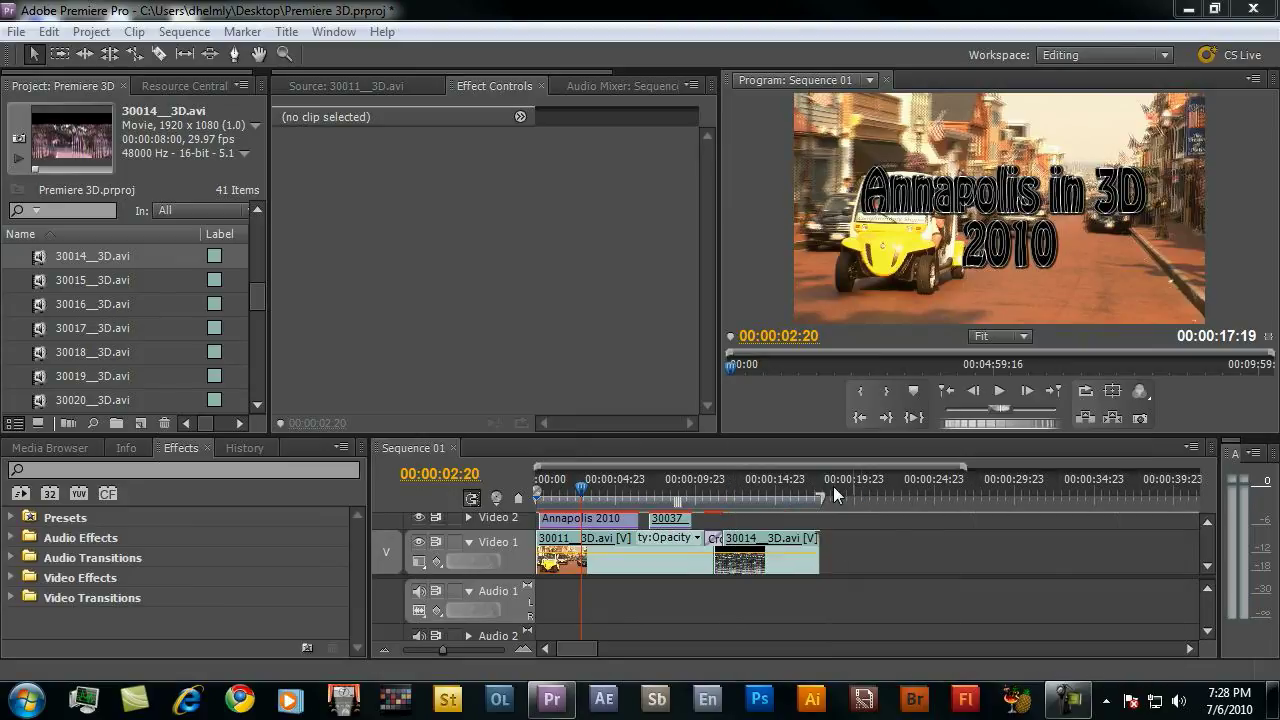
- Move to 00:00:04:03 and enlarge the Program monitor while shrinking the timeline
click(603, 489)
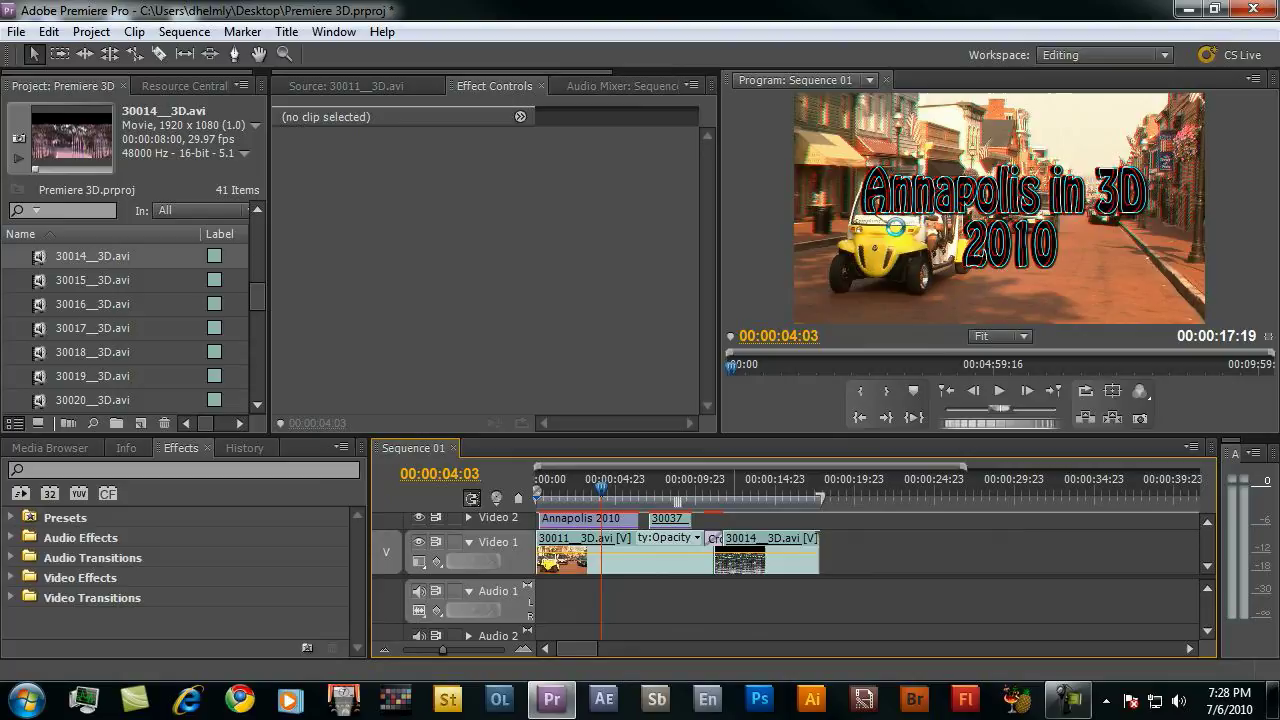
drag(719, 260, 574, 260)
drag(830, 437, 830, 490)
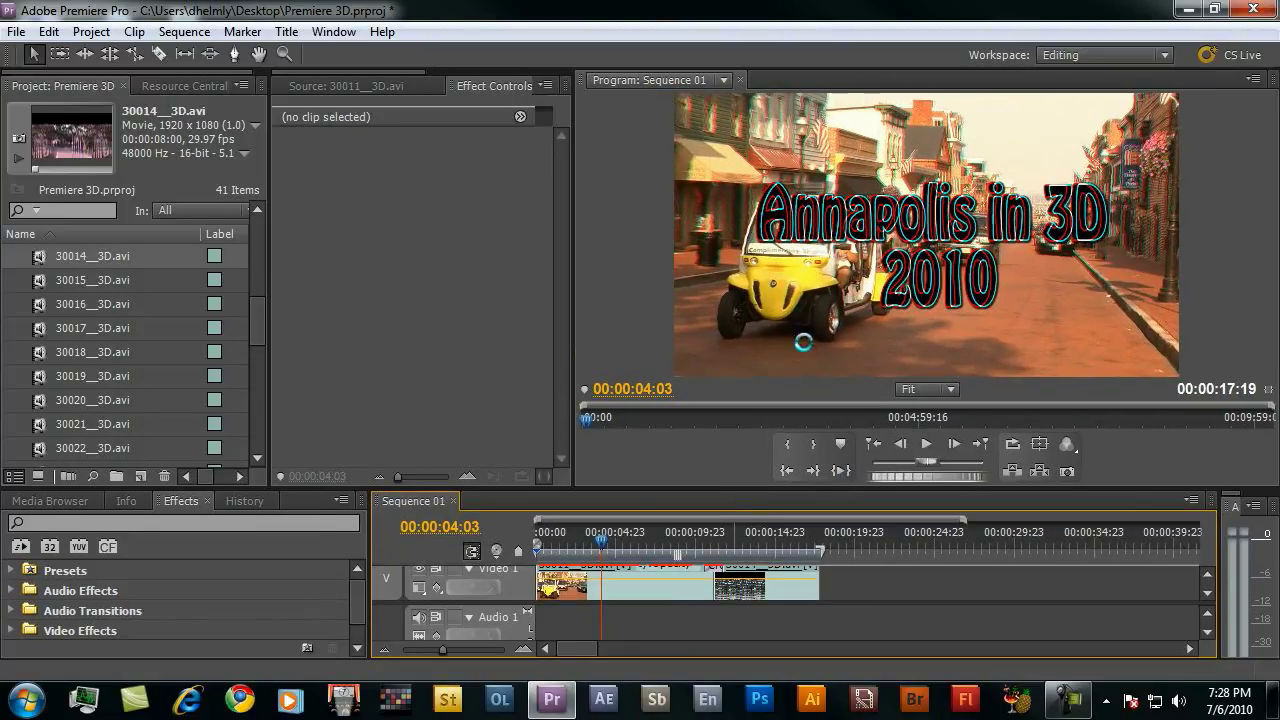
- Open File > Export > Media and switch the format to QuickTime, outputting Sequence 01.mov
click(16, 31)
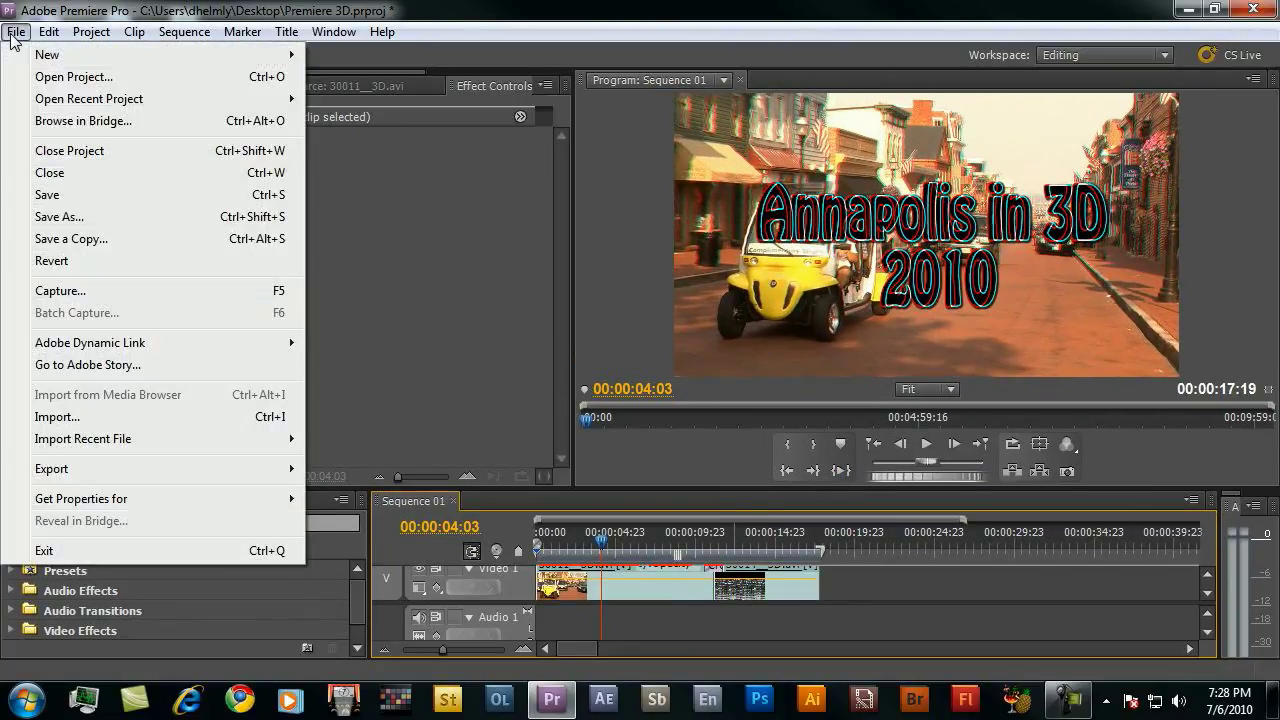
mouse_move(109, 473)
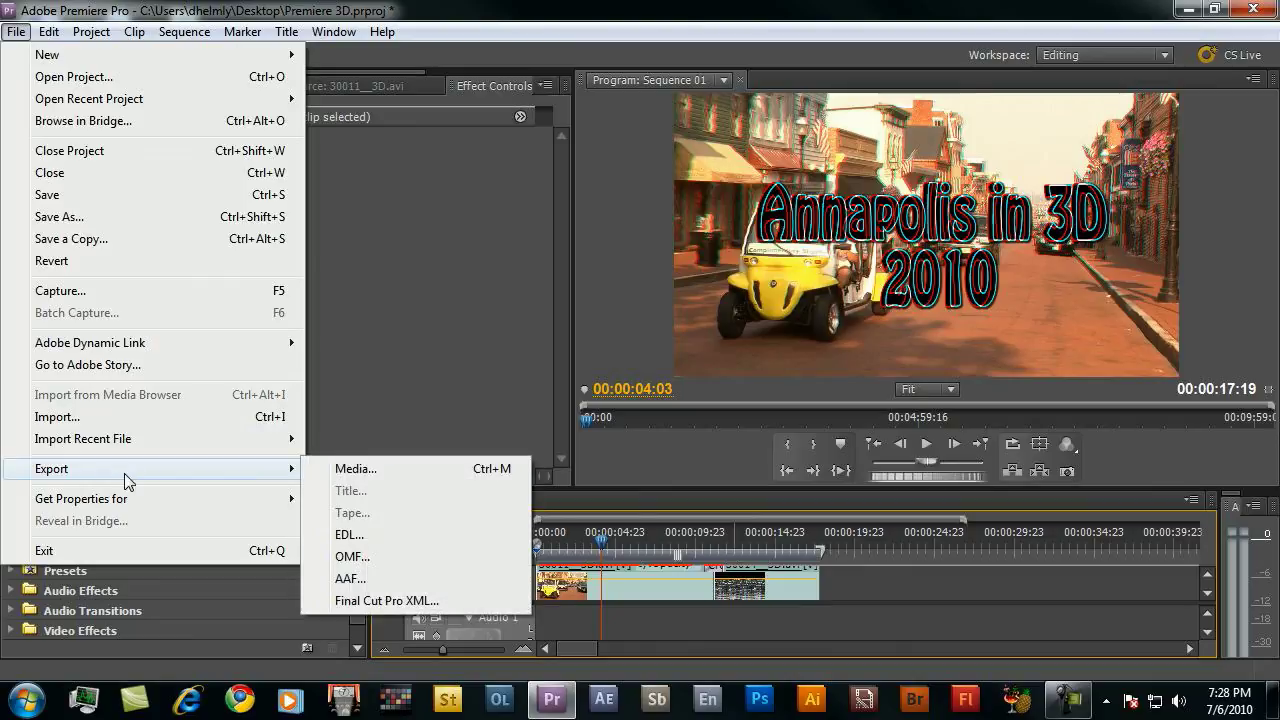
click(355, 469)
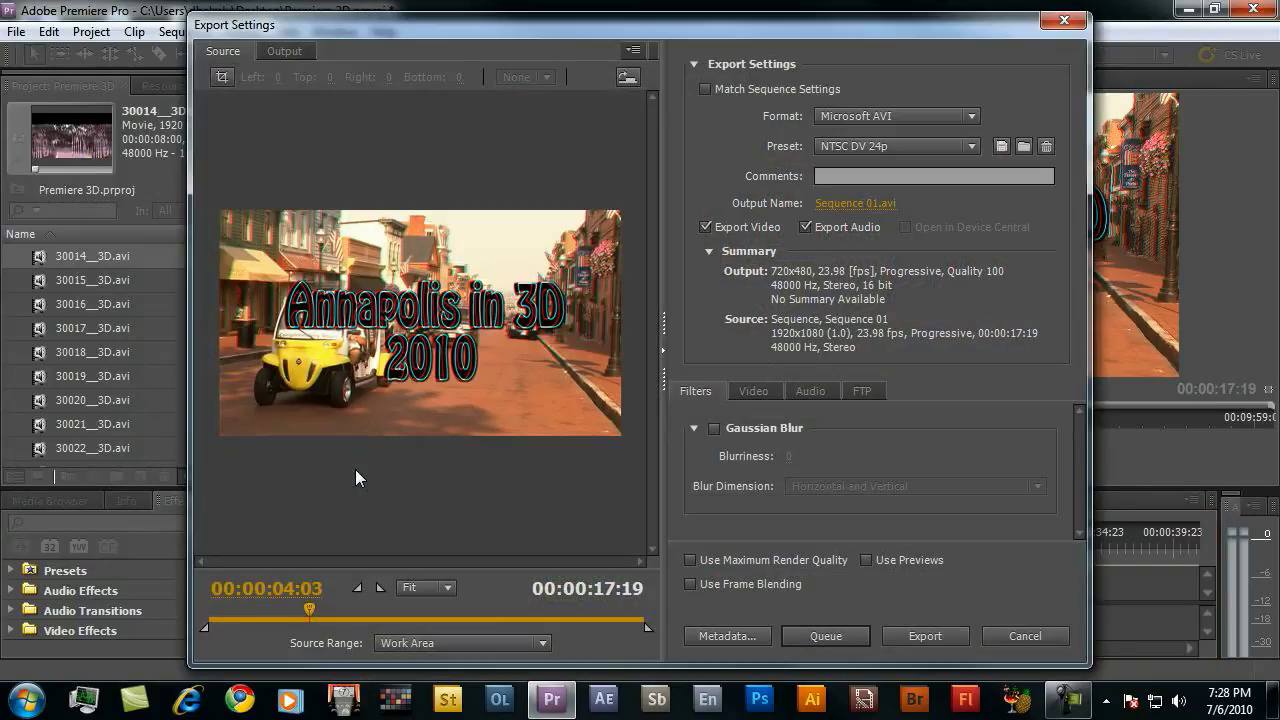
click(971, 116)
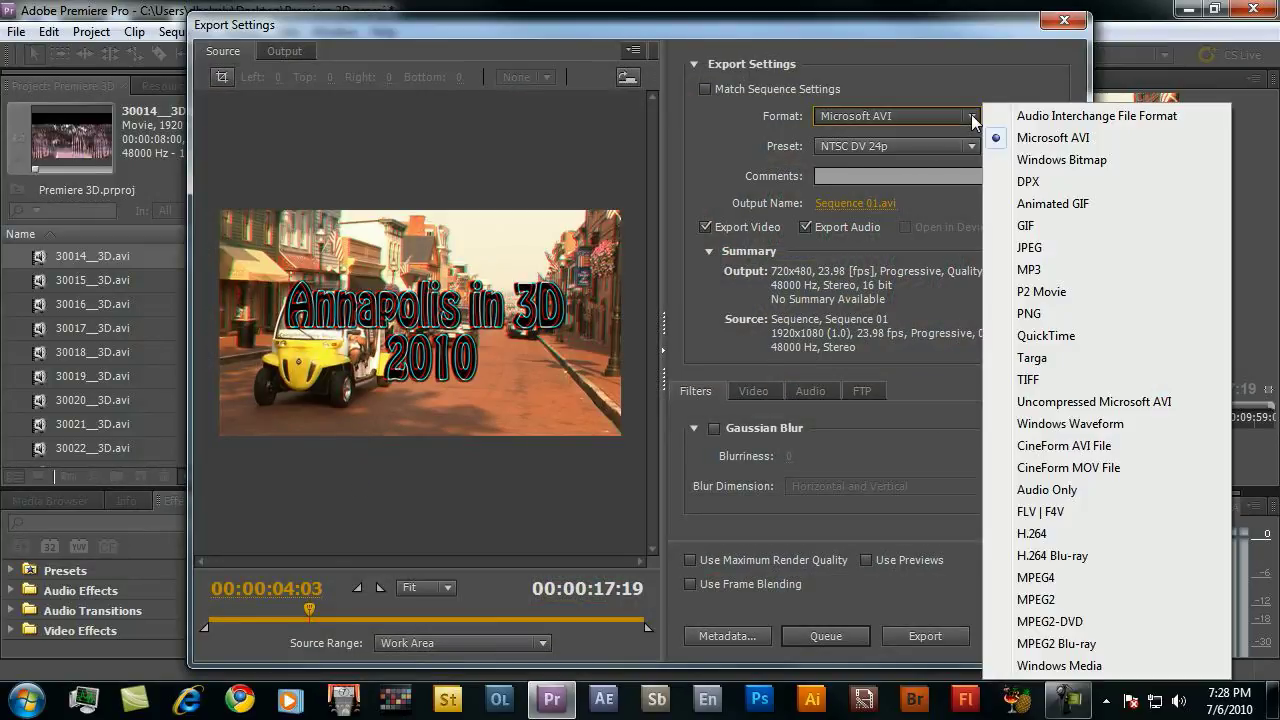
click(1043, 336)
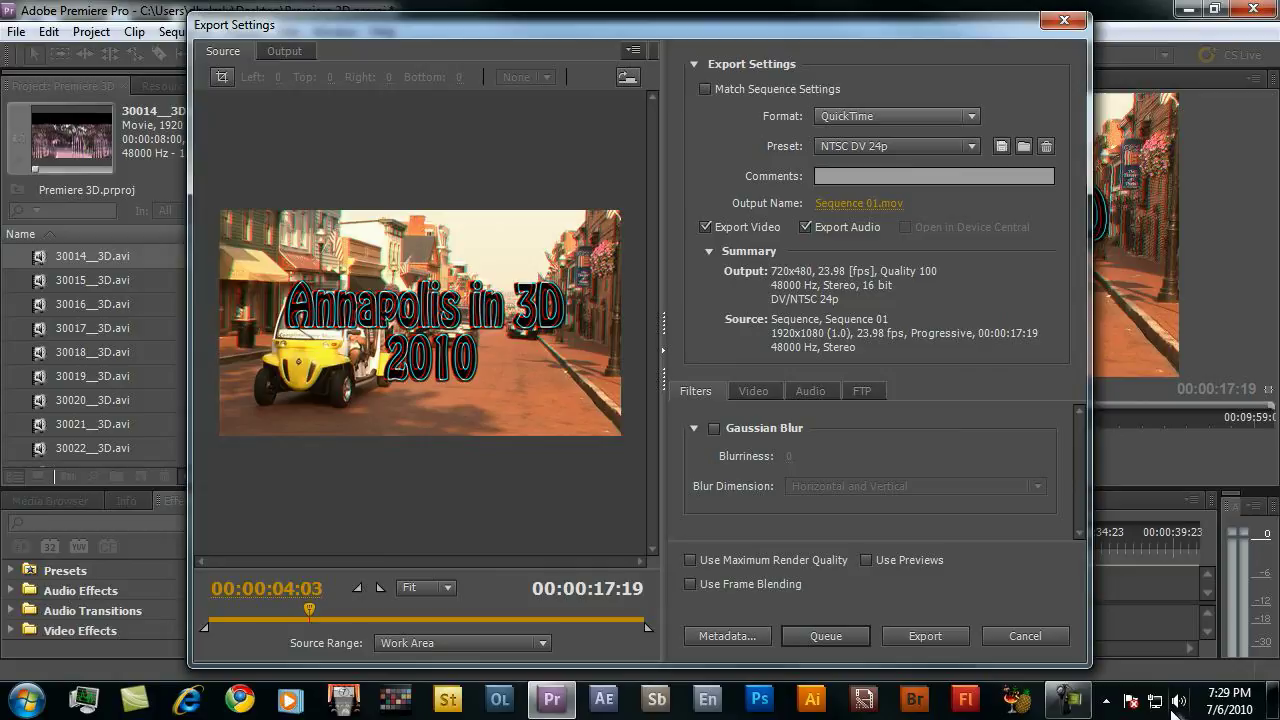
click(1106, 701)
- Preview the export in Side-By-Side at 00:00:03:11, then Over-Under at 00:00:04:09
right_click(1138, 574)
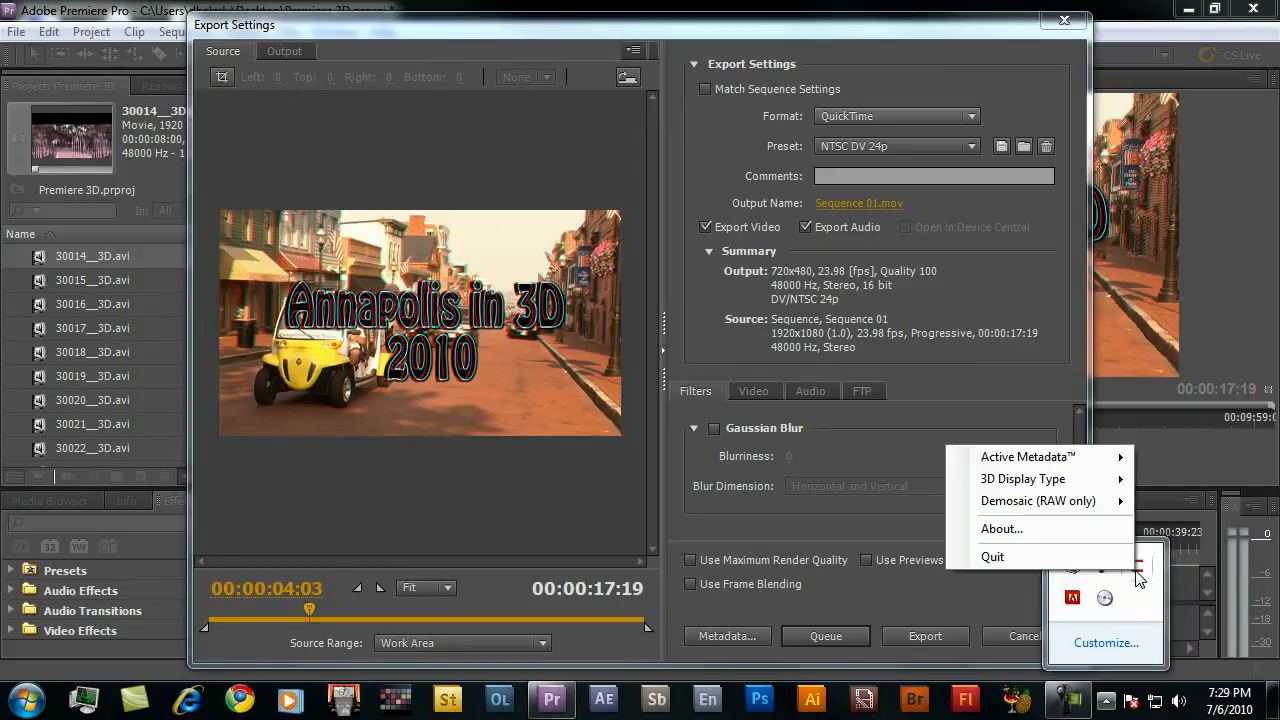
mouse_move(1079, 478)
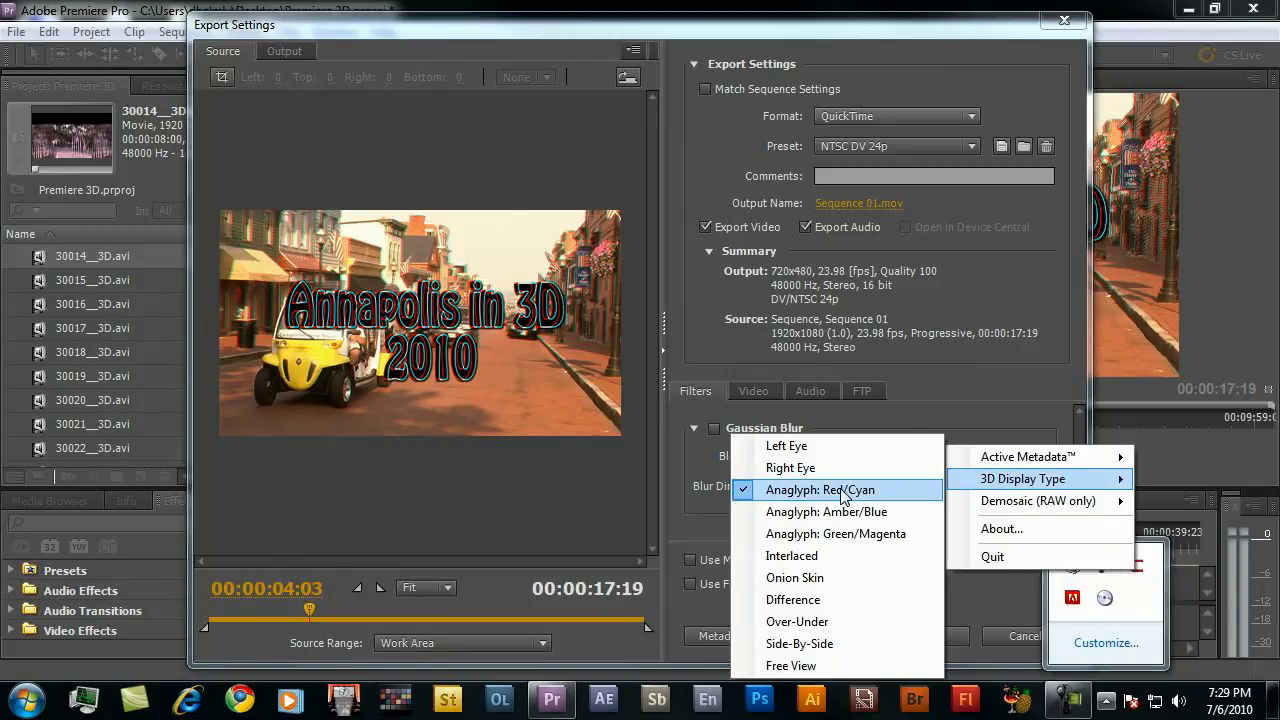
click(804, 645)
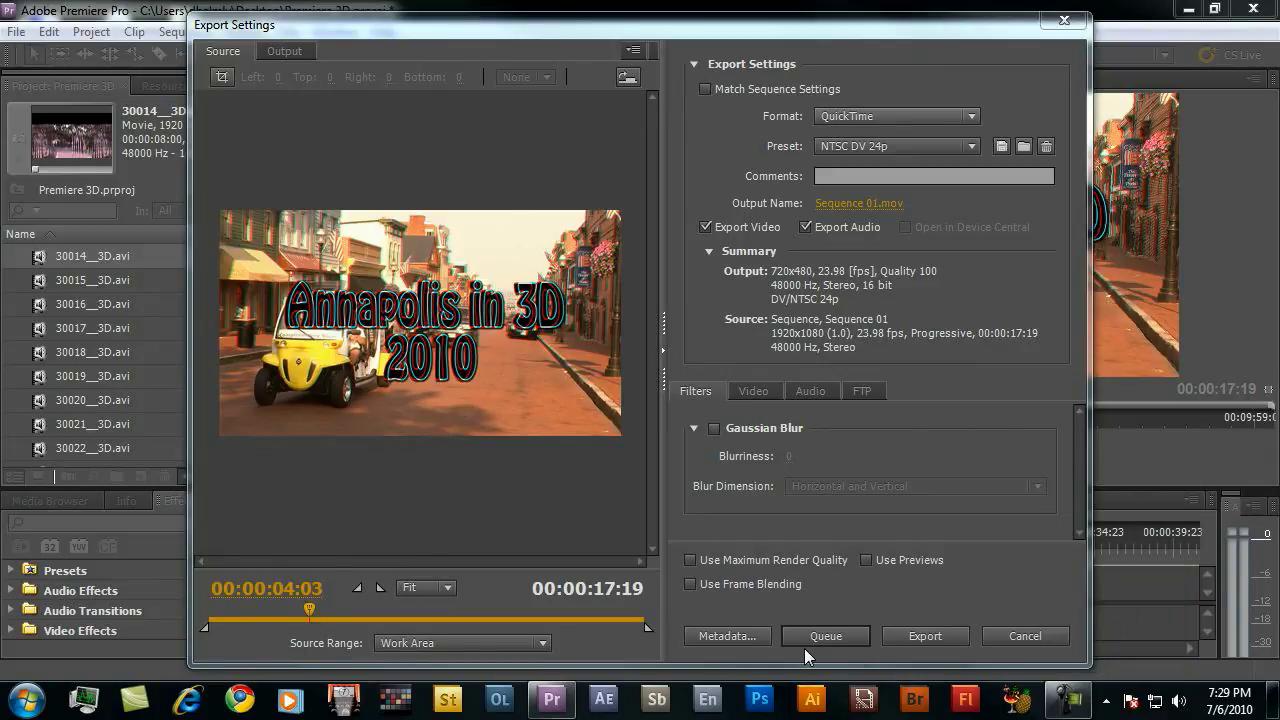
drag(311, 612, 294, 603)
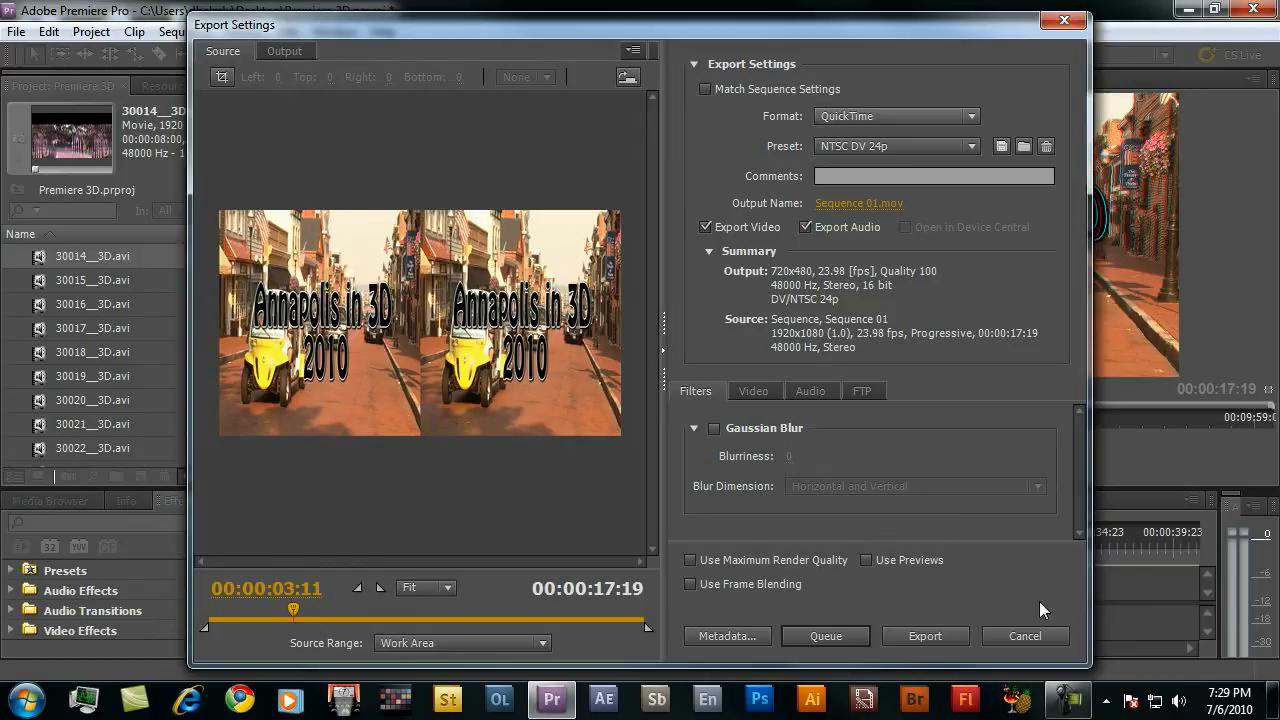
click(1106, 701)
click(441, 568)
click(313, 608)
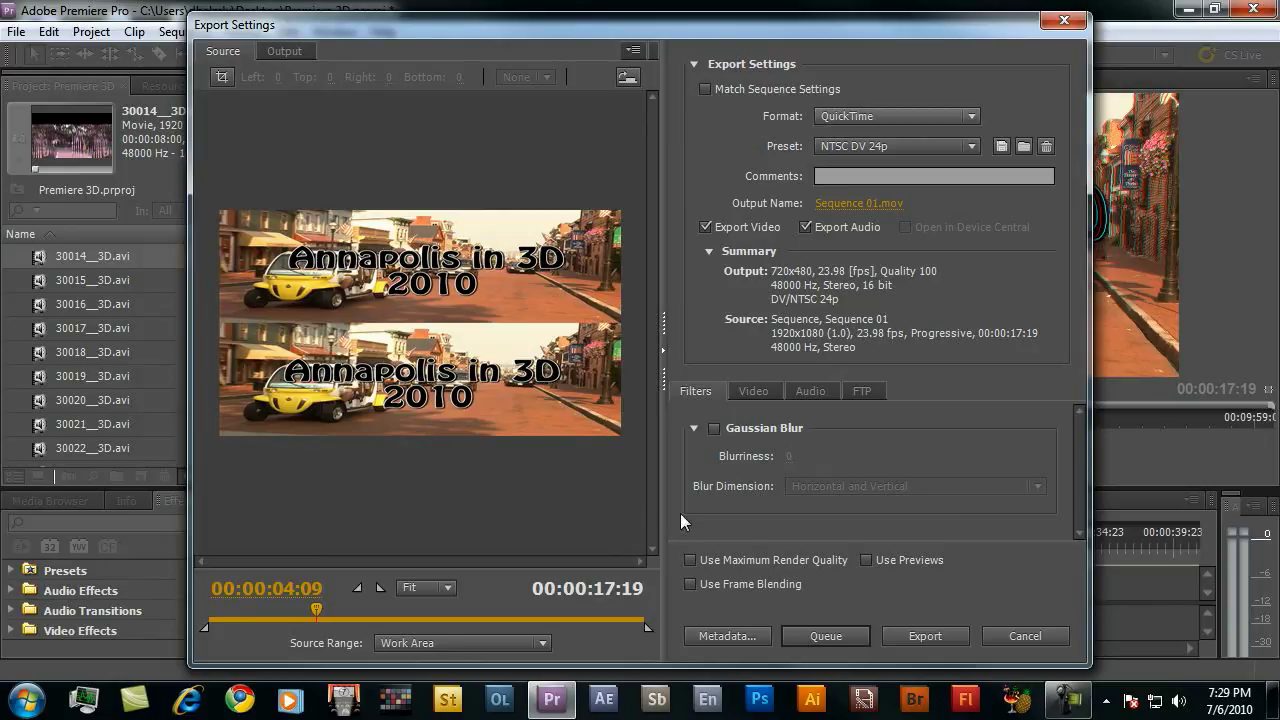
- Switch the 3D display to Left Eye only and view the export at 00:00:06:01
click(1105, 701)
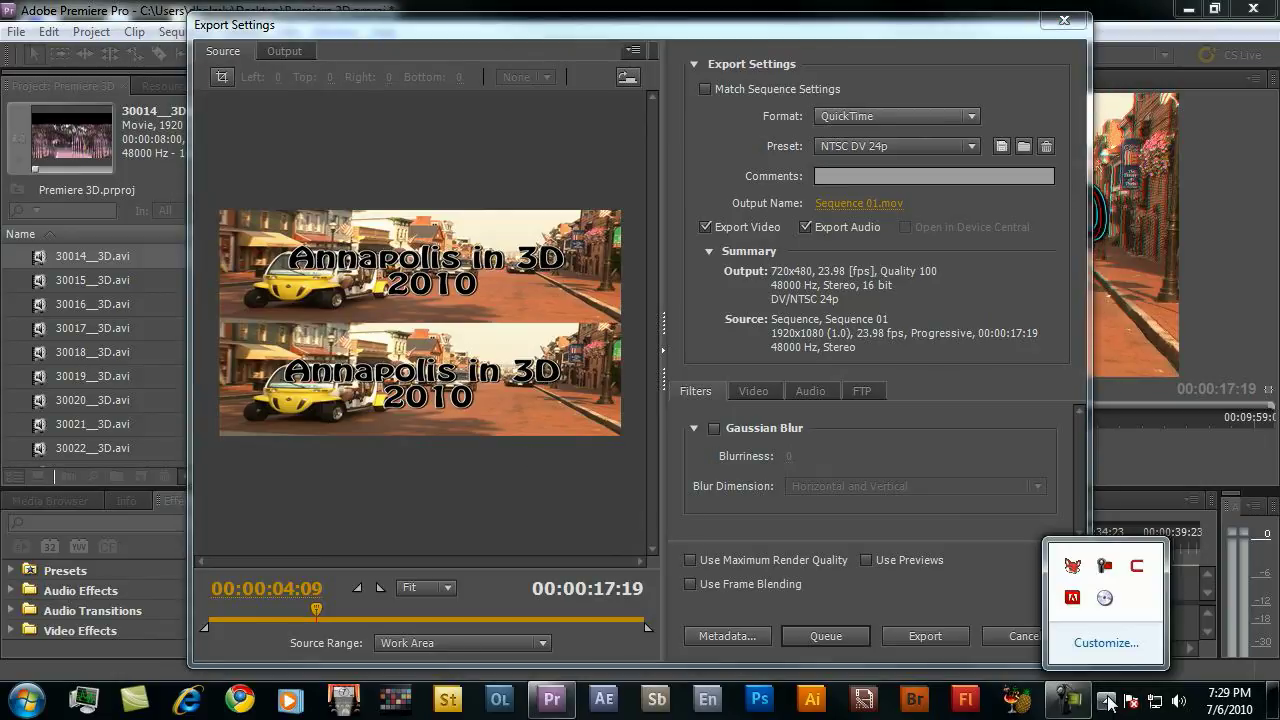
right_click(1136, 566)
mouse_move(1076, 480)
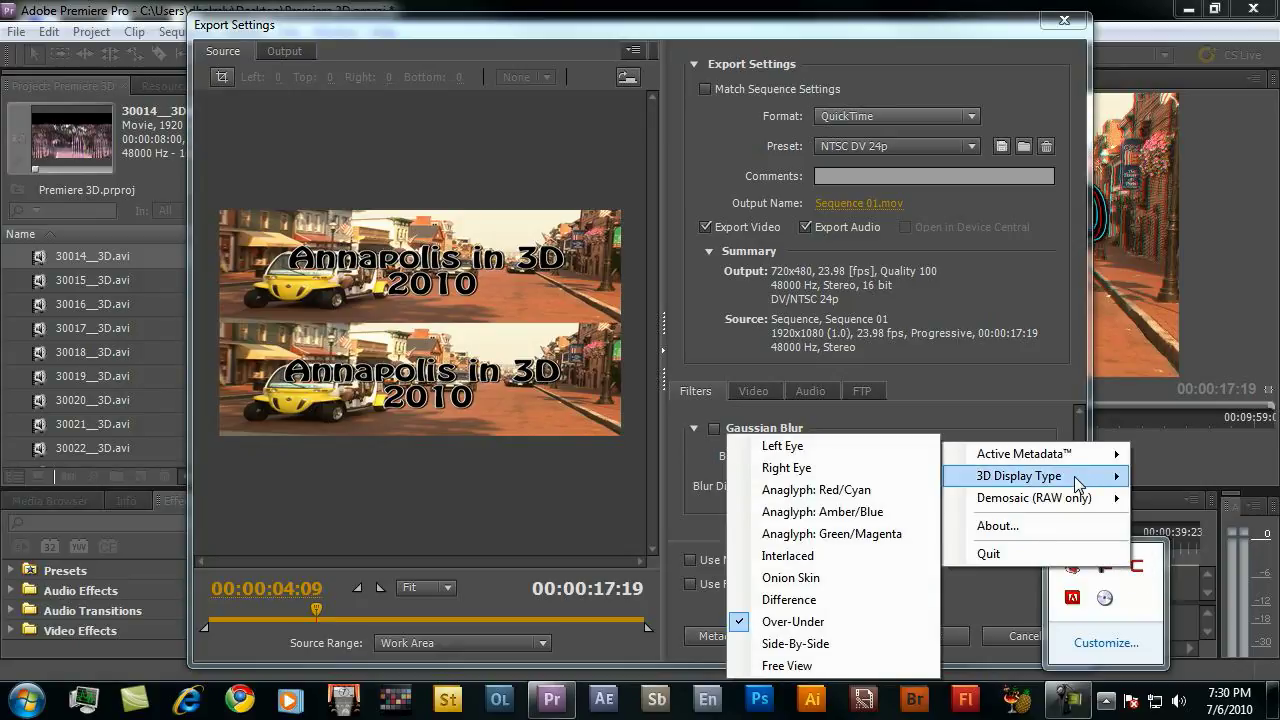
click(782, 446)
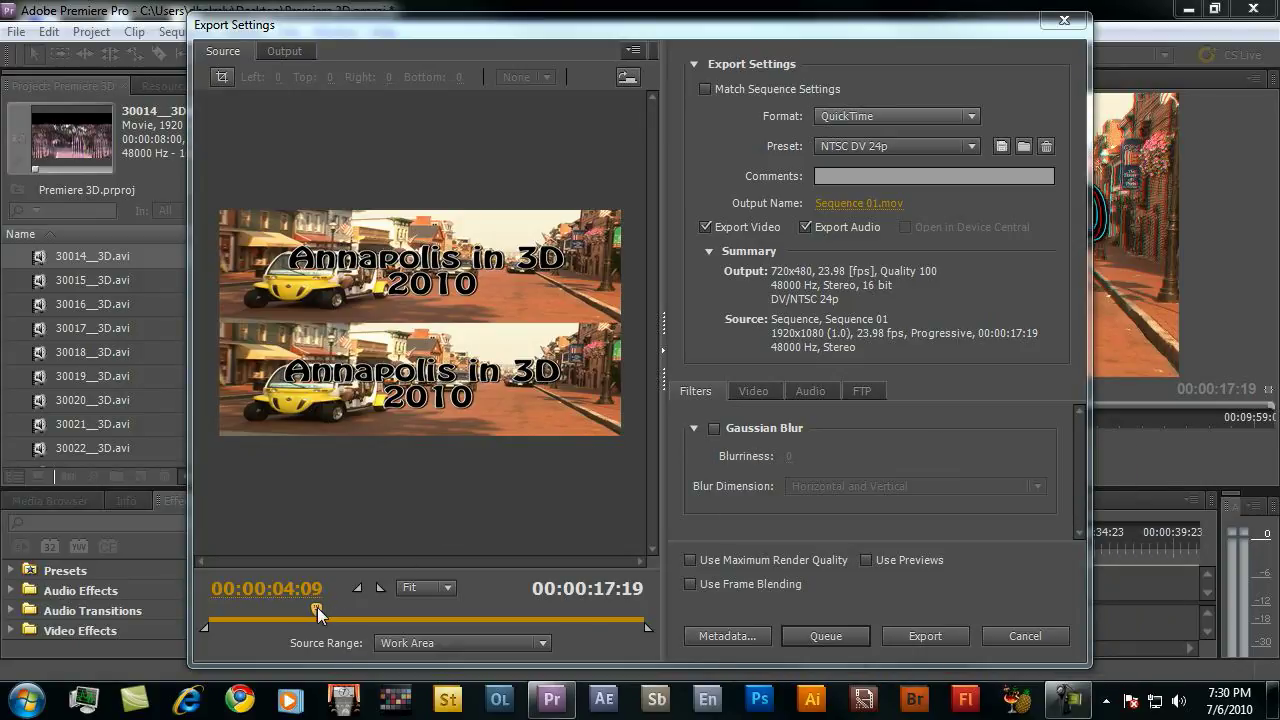
drag(317, 607, 357, 607)
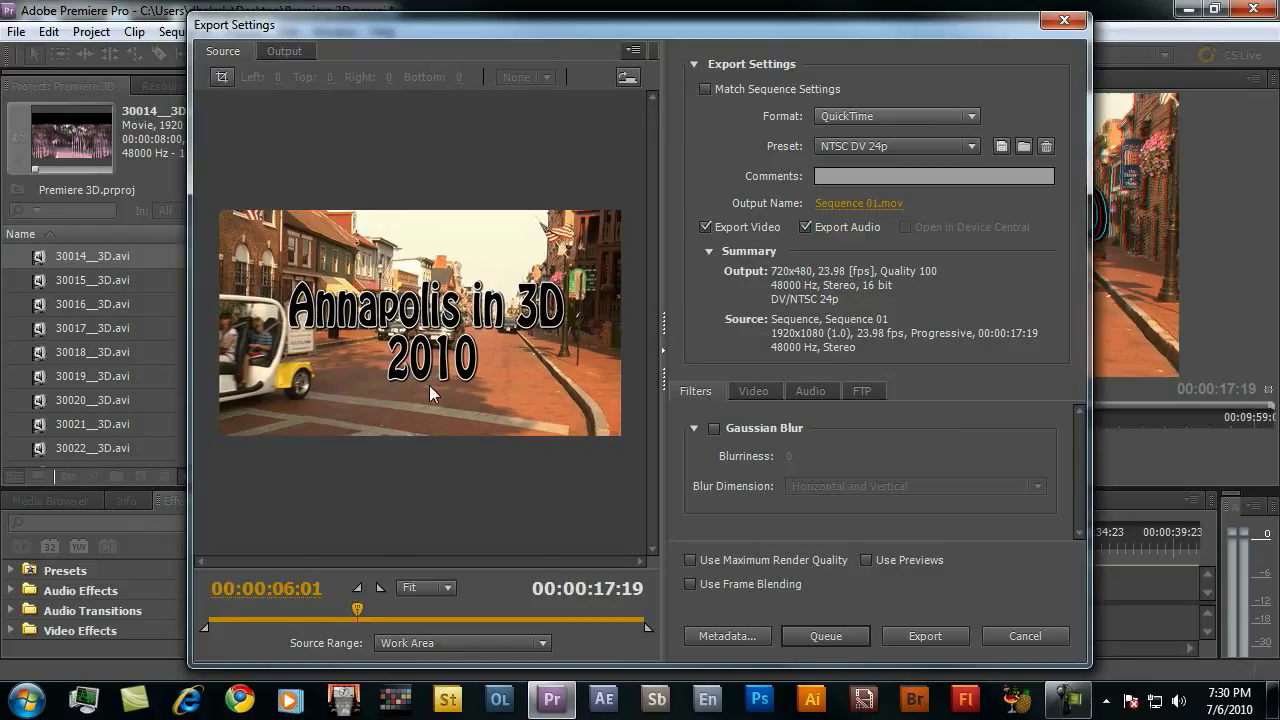
- Change the 3D display type once more and close Export Settings without exporting
click(1105, 701)
right_click(1142, 570)
mouse_move(1040, 471)
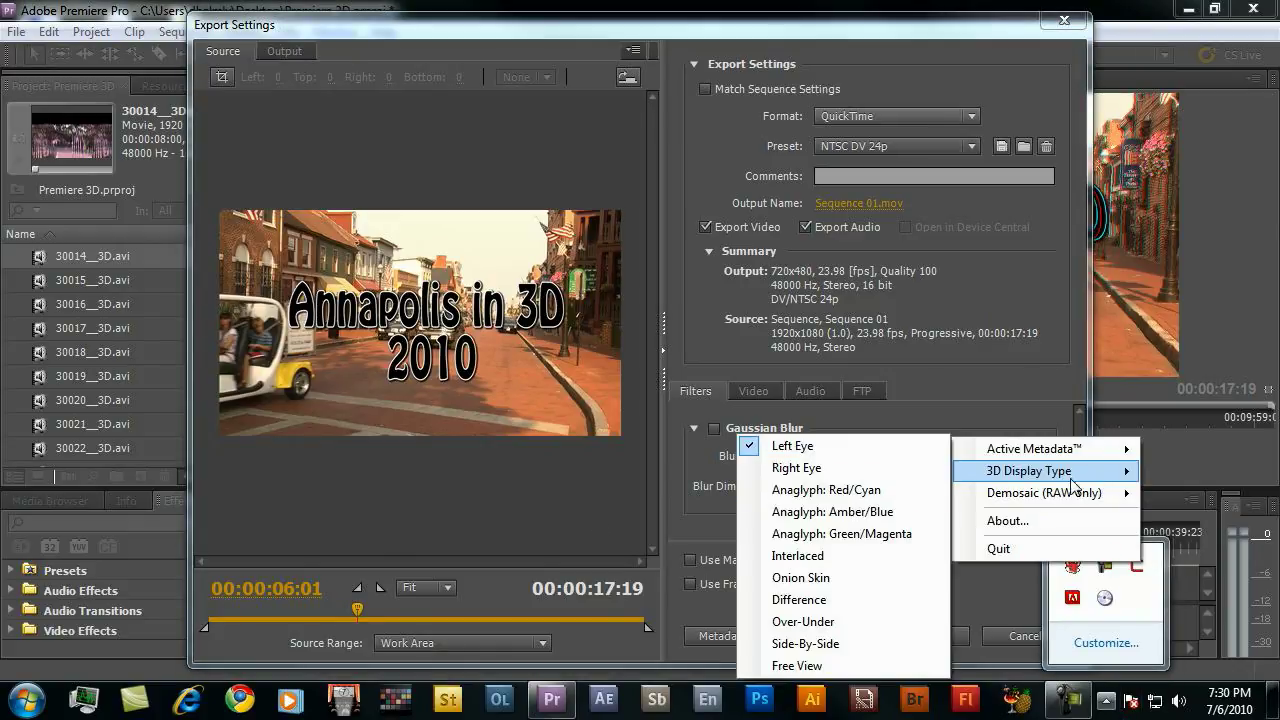
click(855, 489)
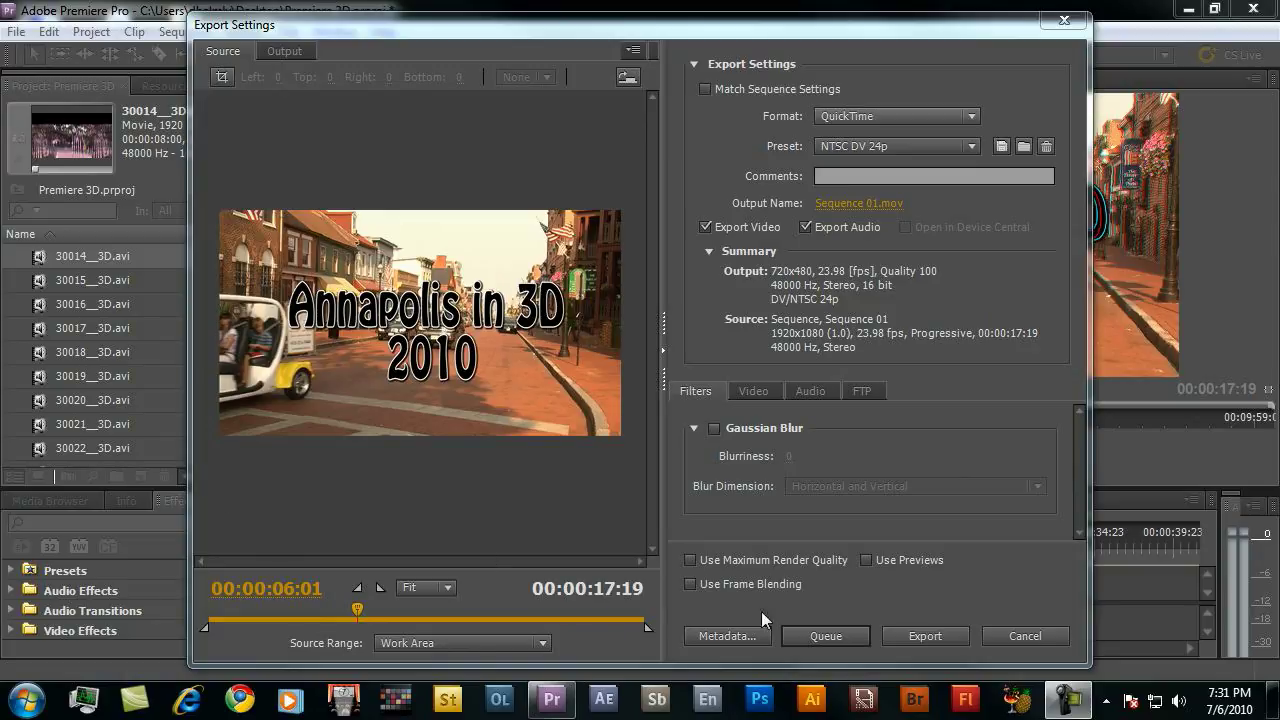
click(1029, 640)
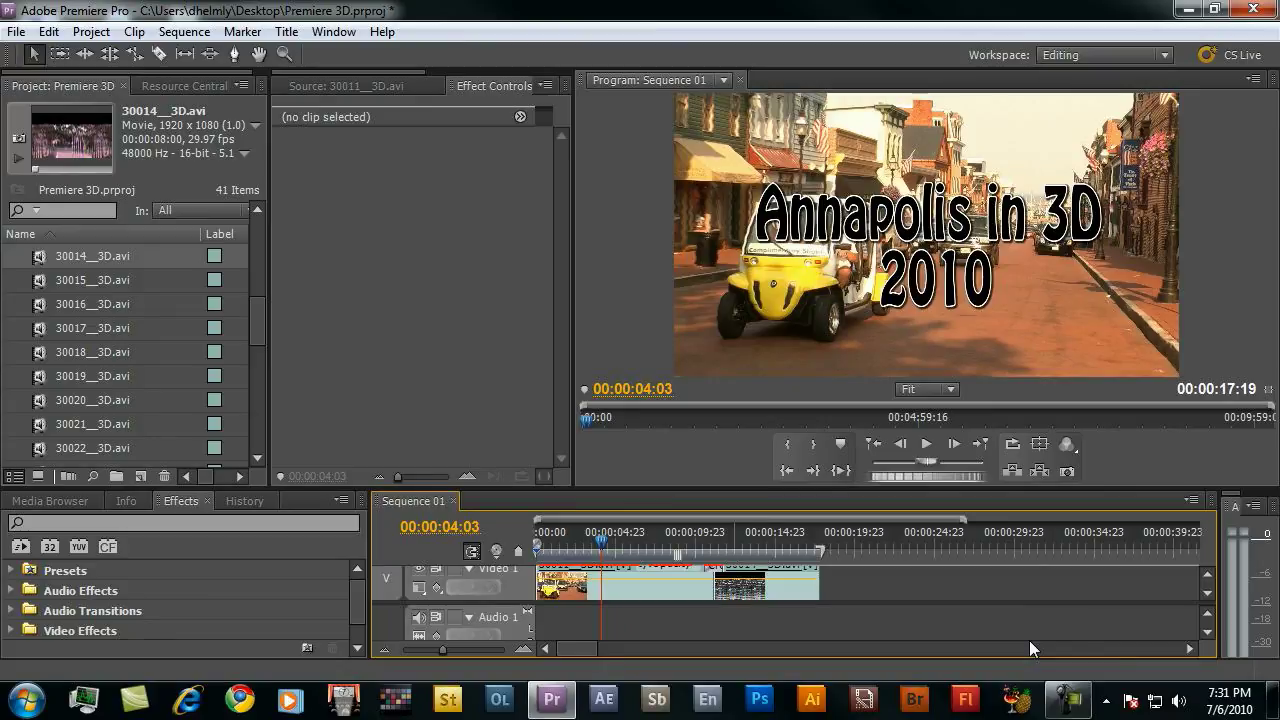
- Open the FirstLight source settings for clip 30011__3D.avi from the Project panel
double_click(665, 590)
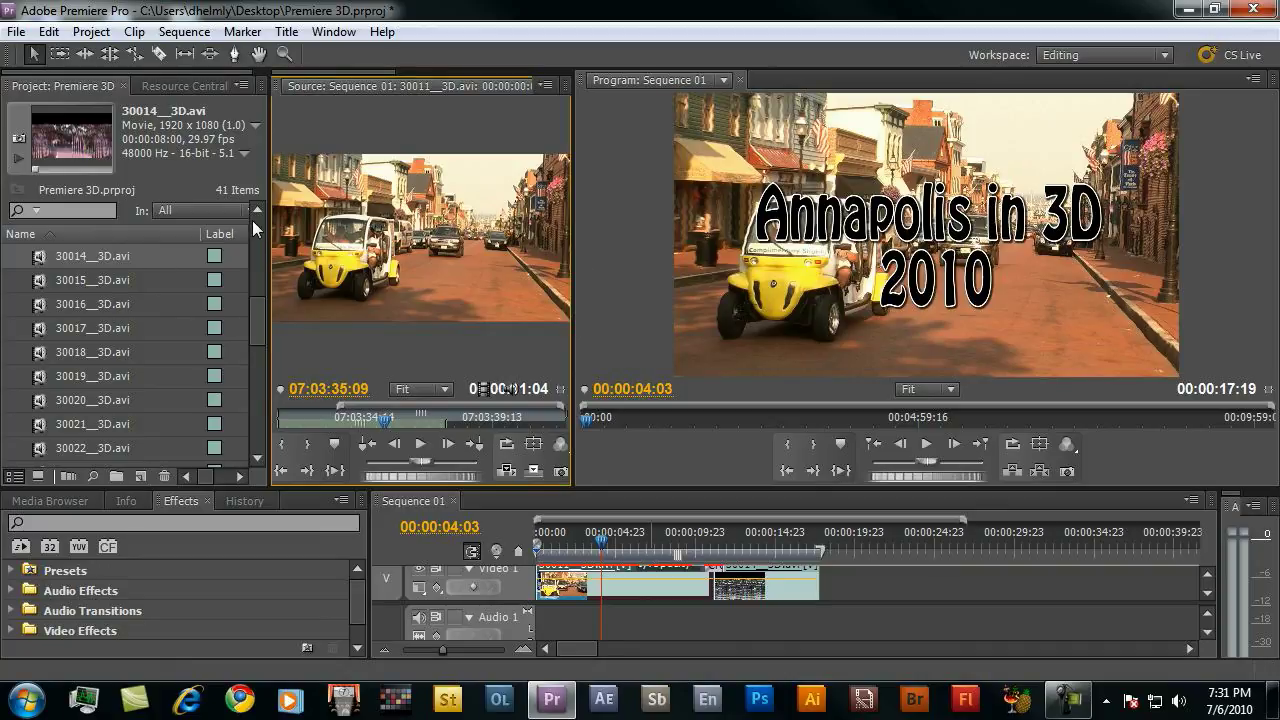
scroll(255, 205, up, 3)
click(43, 326)
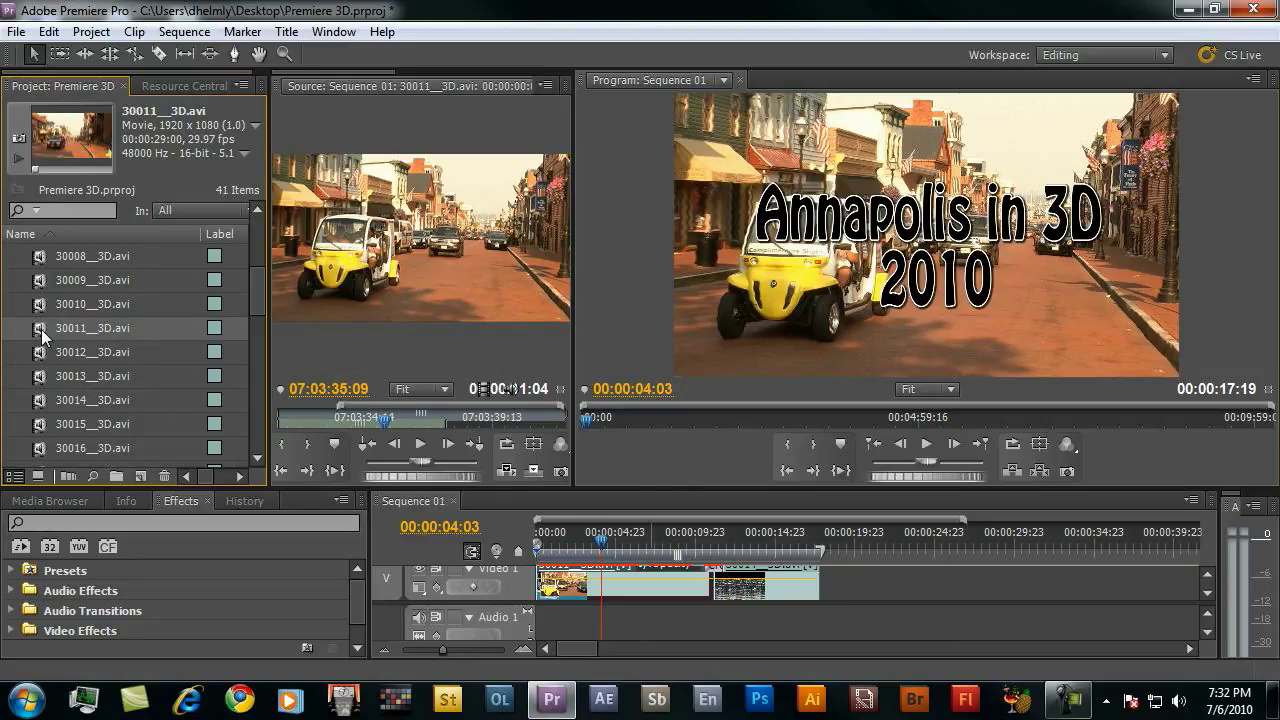
right_click(41, 329)
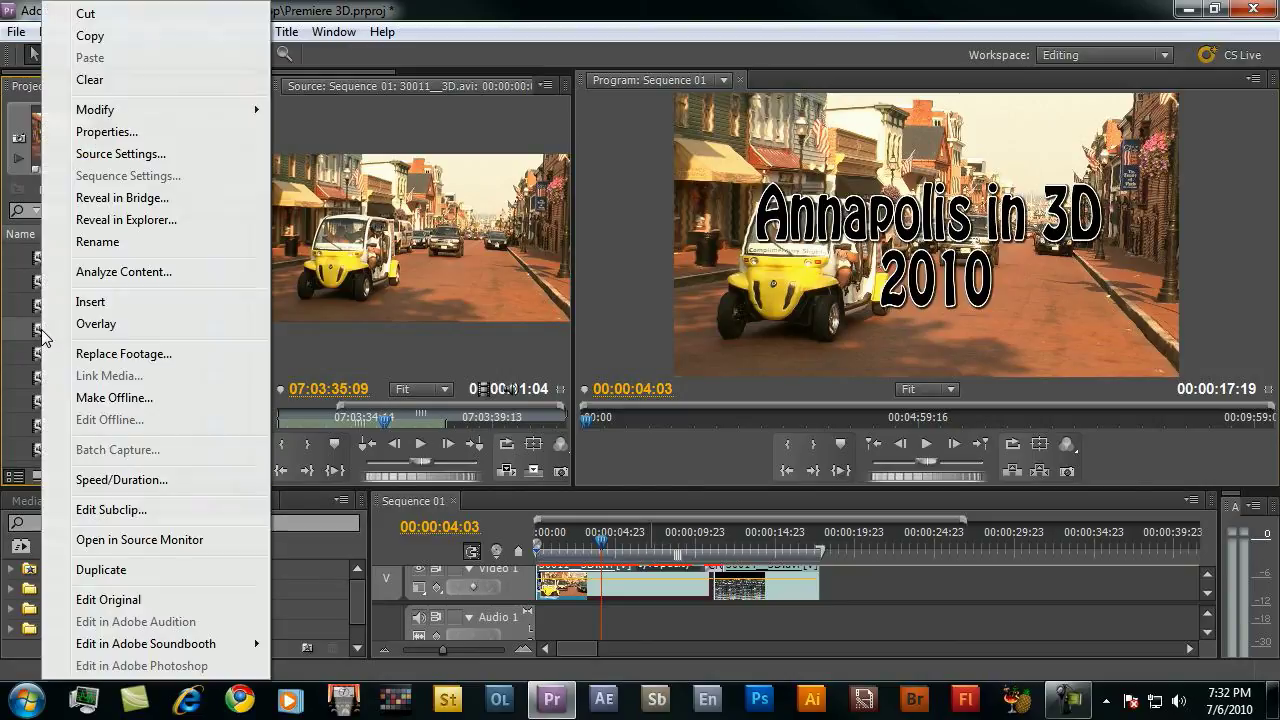
click(168, 162)
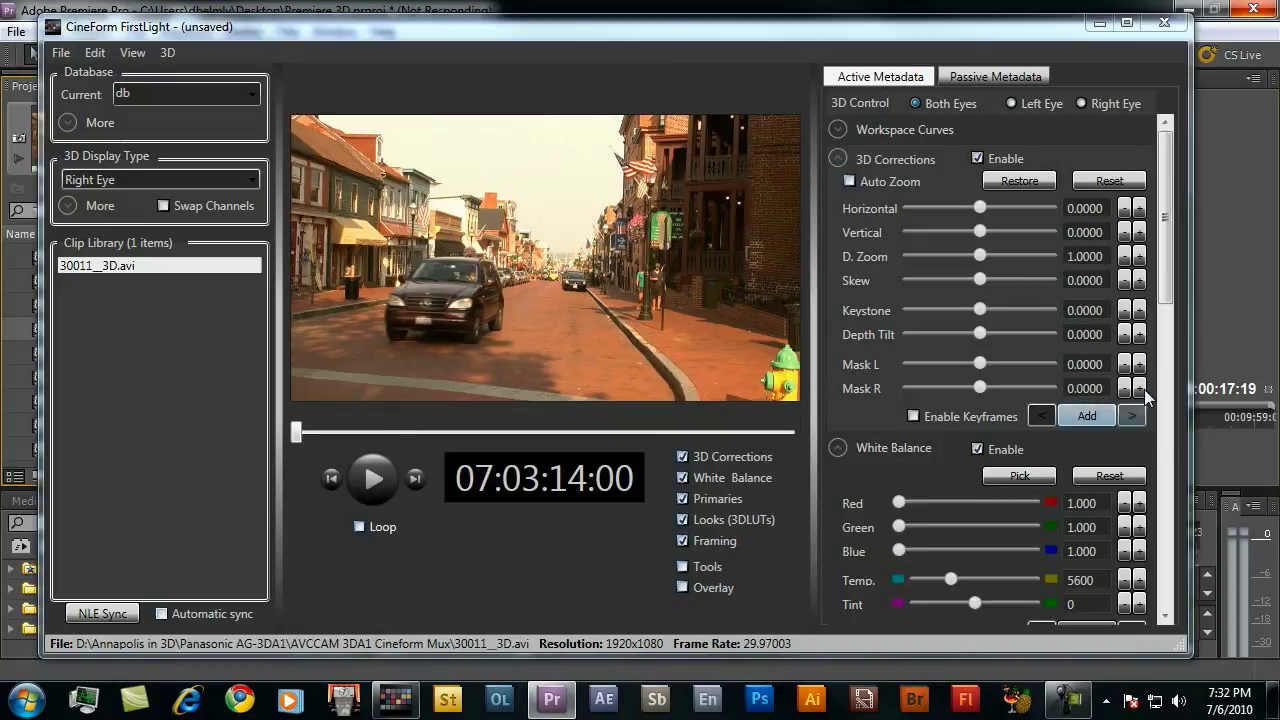
- Set the Look (3D LUT) preset to BleachBypass and return to Premiere Pro
drag(1165, 281, 1170, 365)
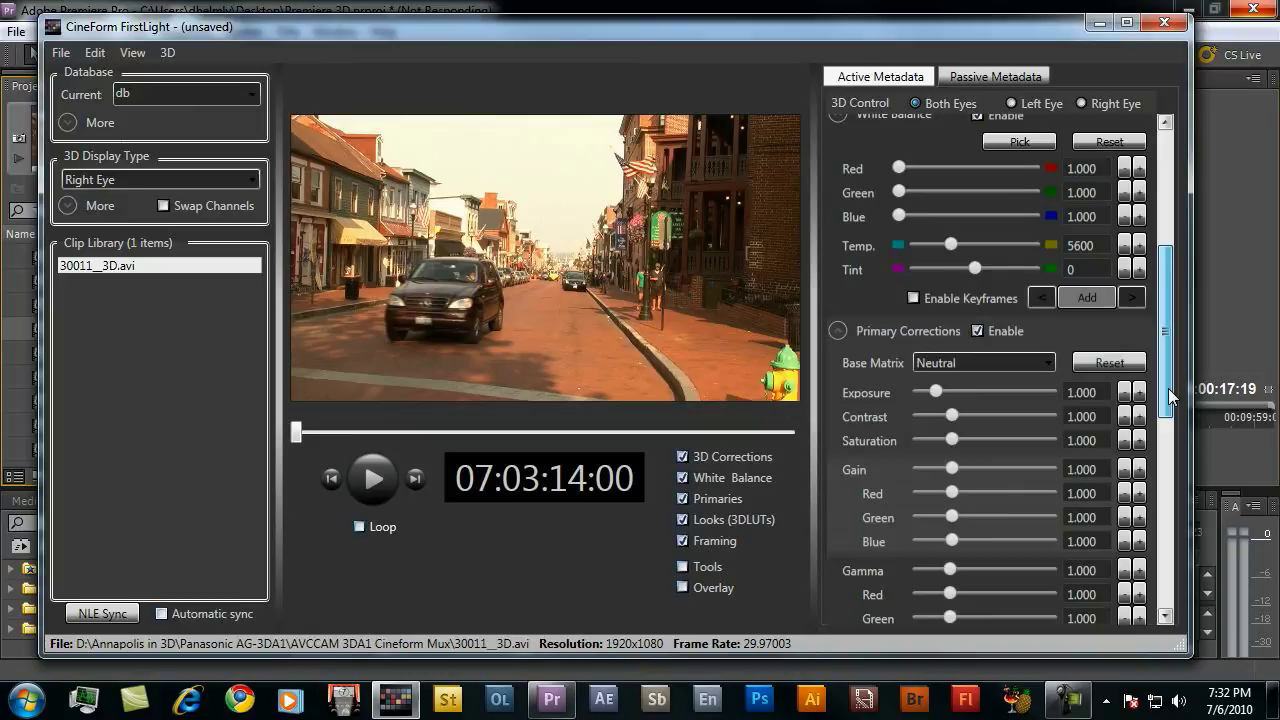
drag(1168, 388, 1174, 559)
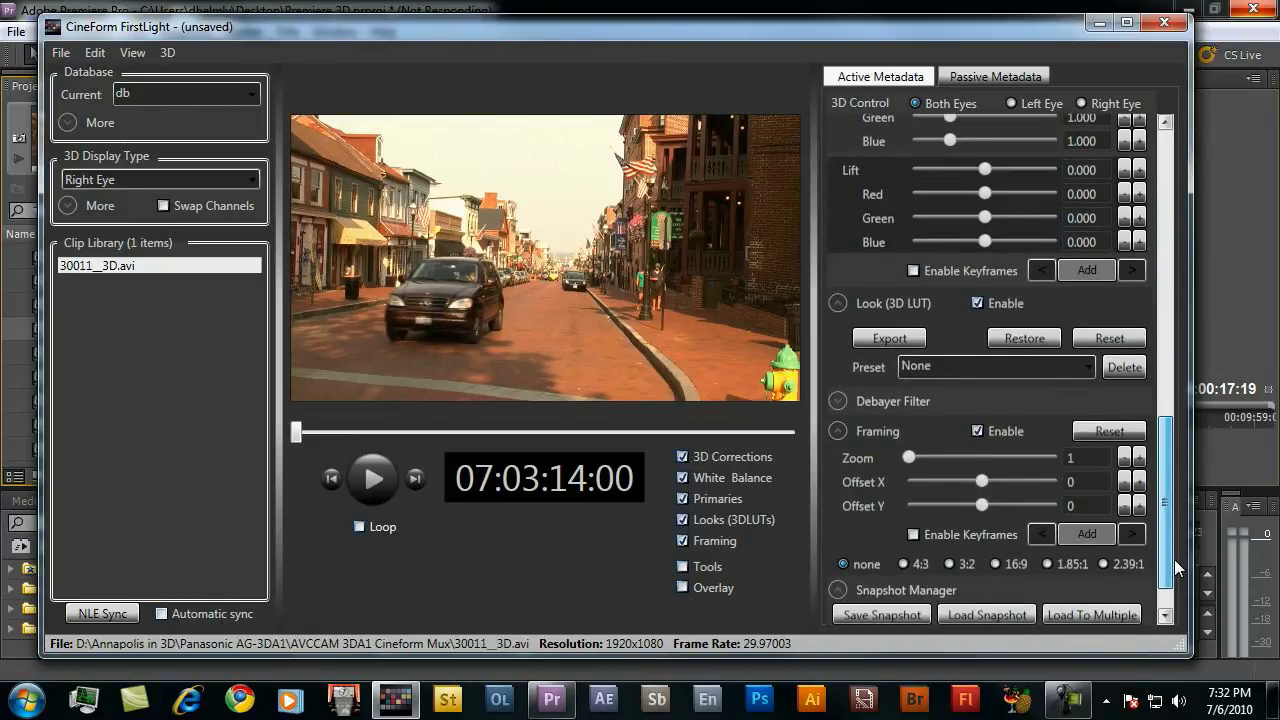
click(1087, 366)
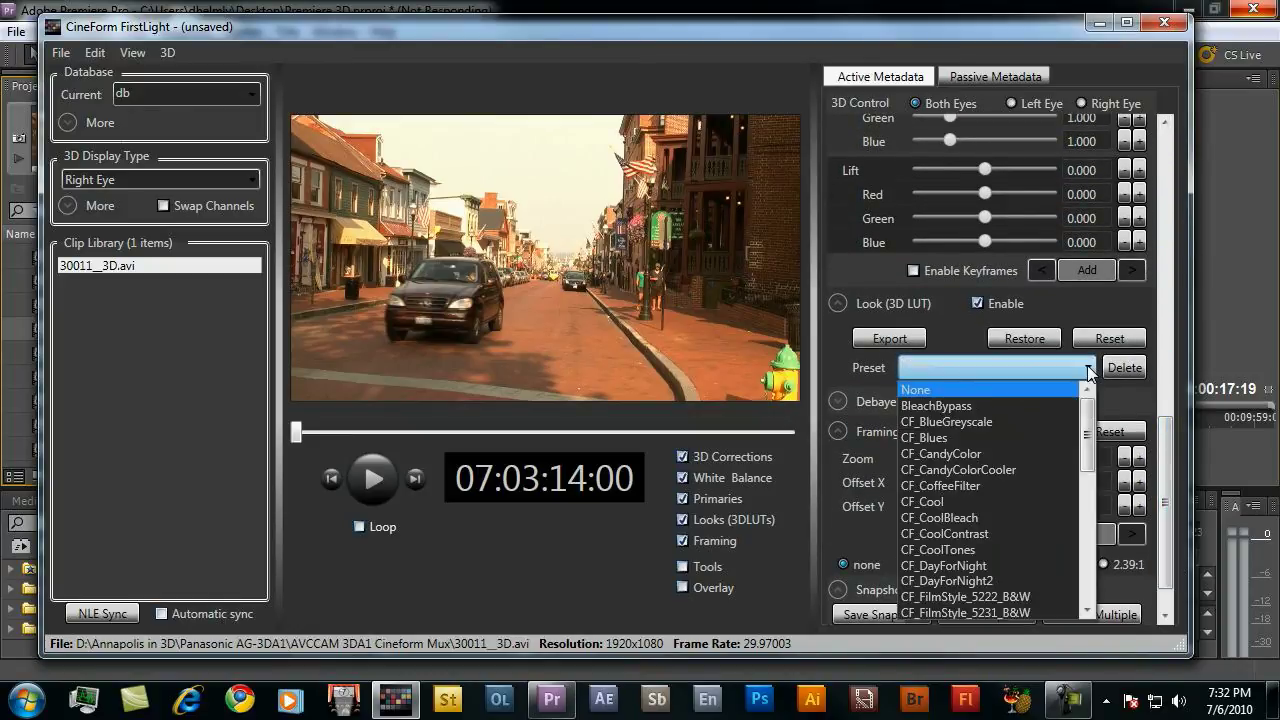
click(1020, 406)
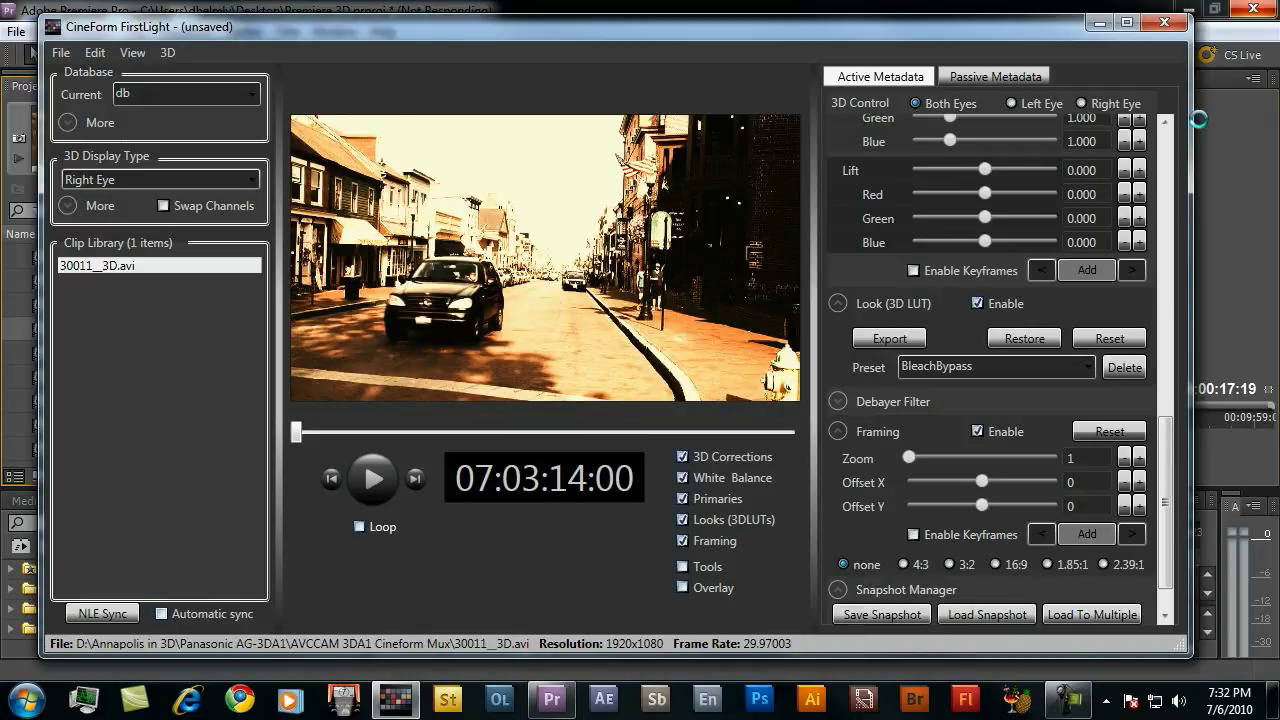
click(1220, 40)
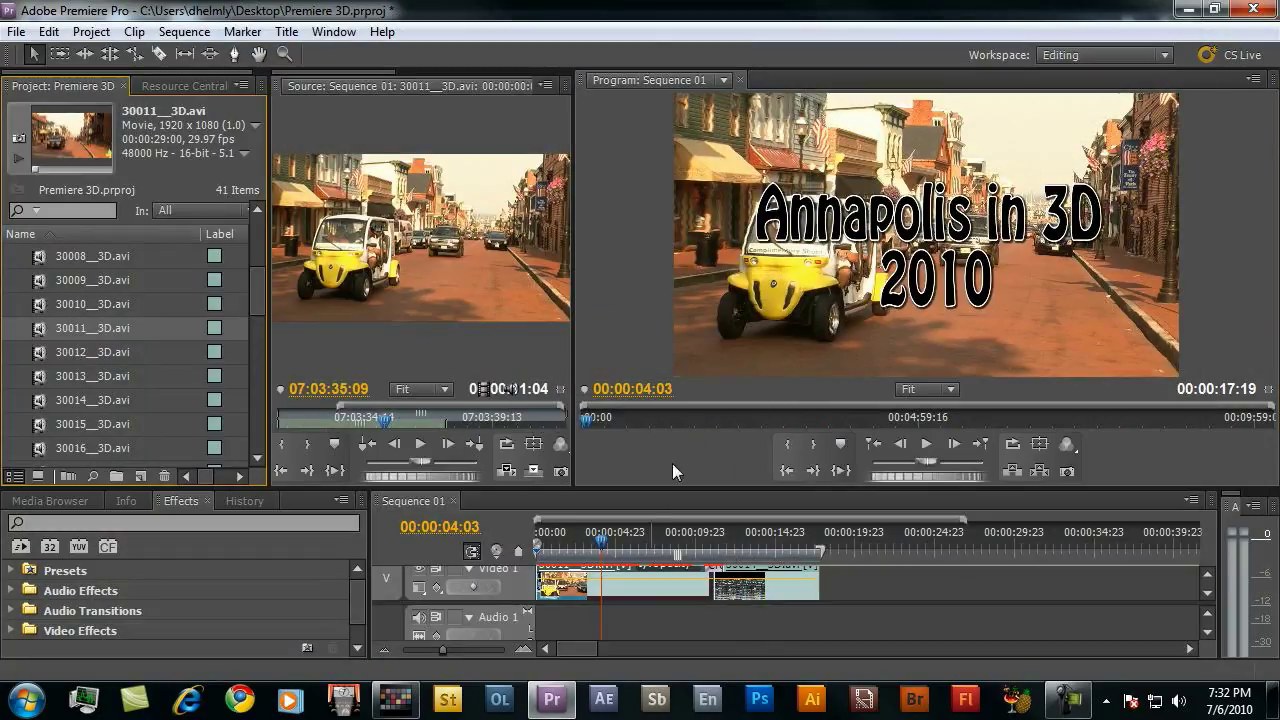
- Scrub to around 00:00:04:18 and play the title section to check the current look
click(612, 547)
click(614, 547)
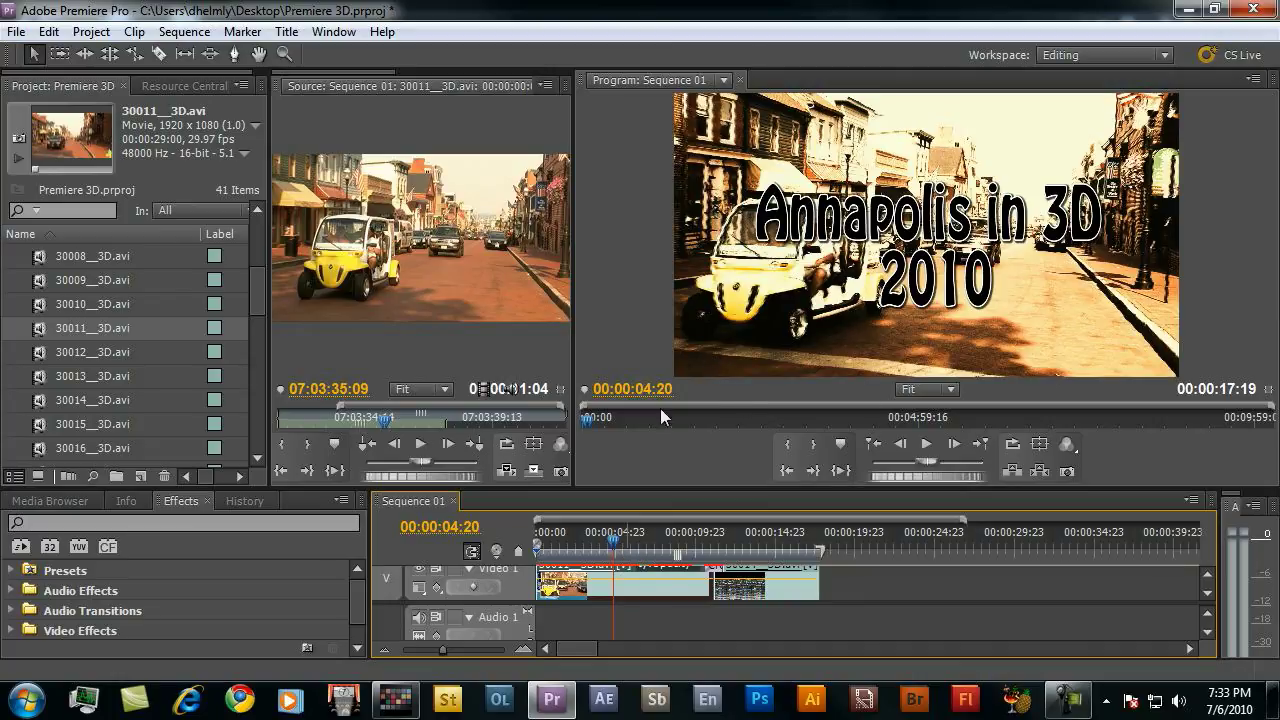
click(587, 545)
drag(587, 540, 580, 545)
key(space)
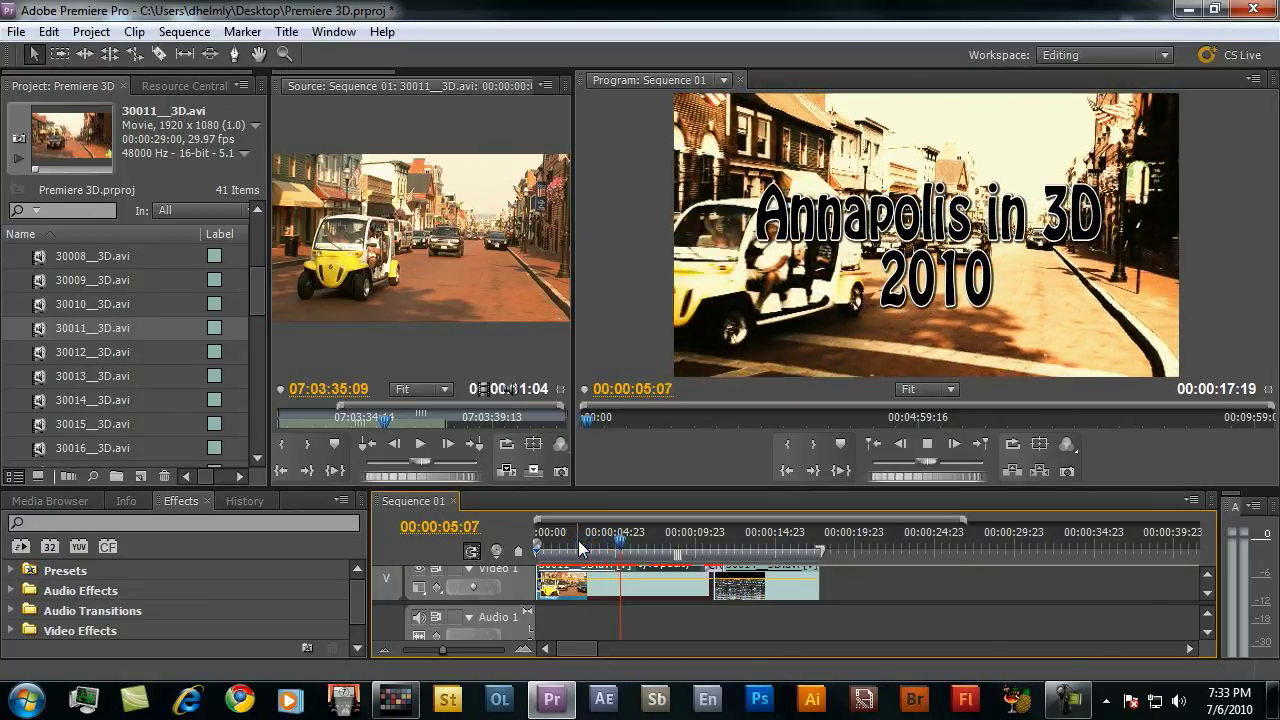
key(space)
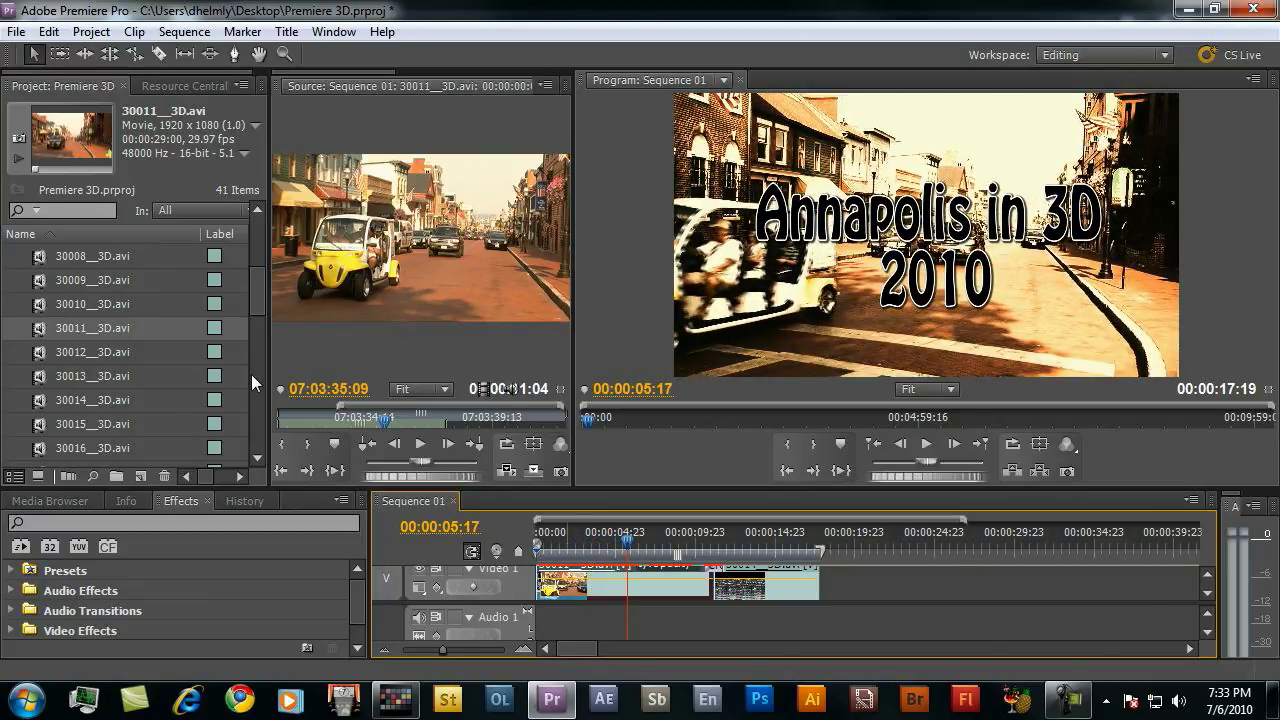
- Apply the CF_HotExterior look preset to the street clip in FirstLight's source settings
right_click(40, 331)
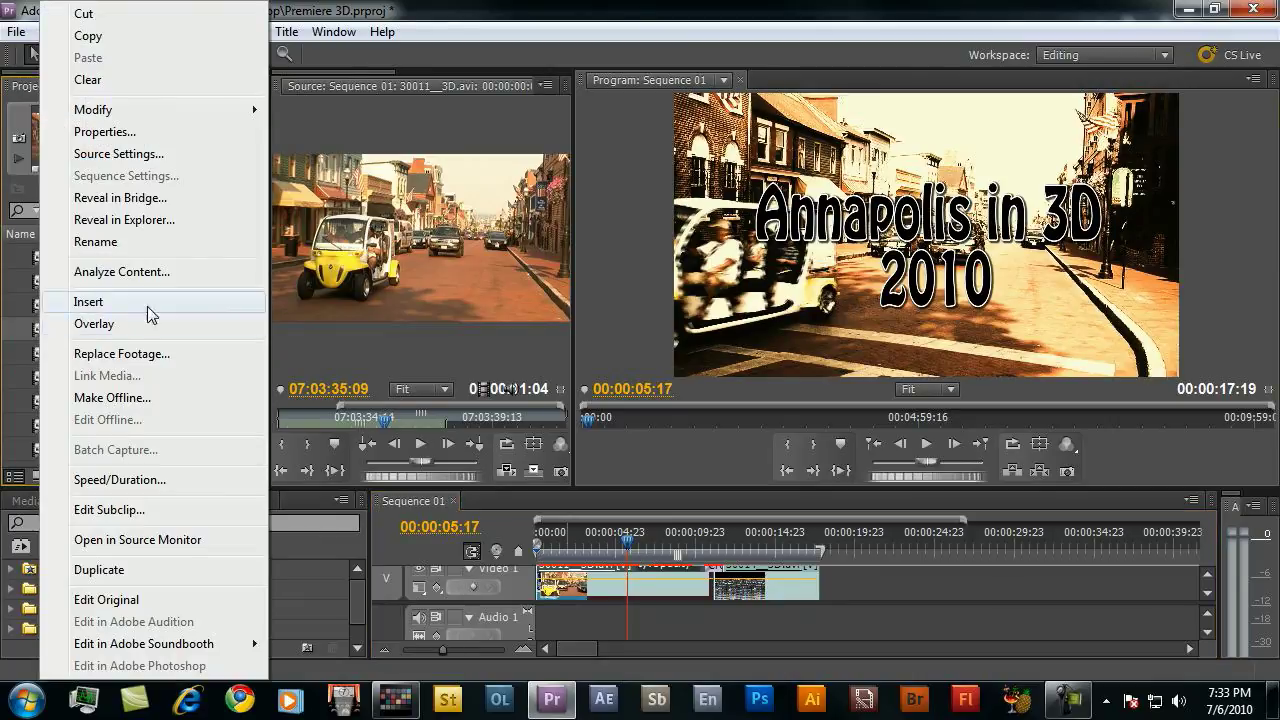
click(114, 154)
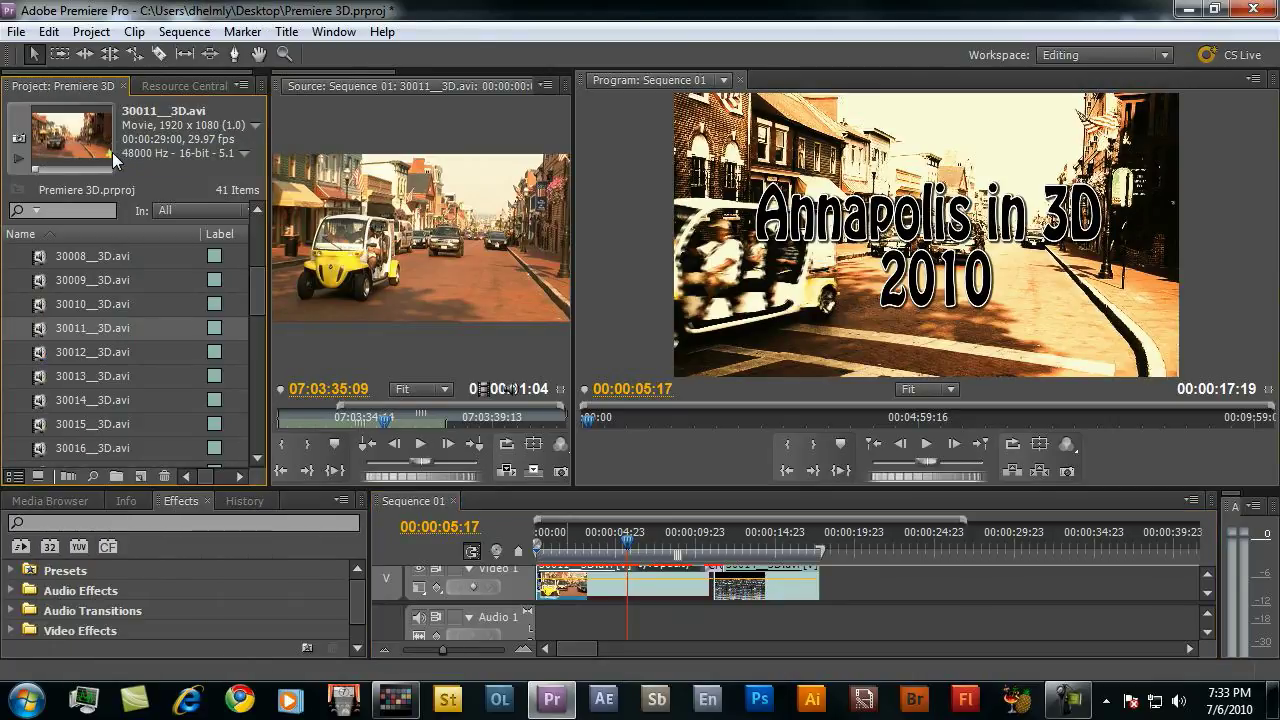
click(1088, 367)
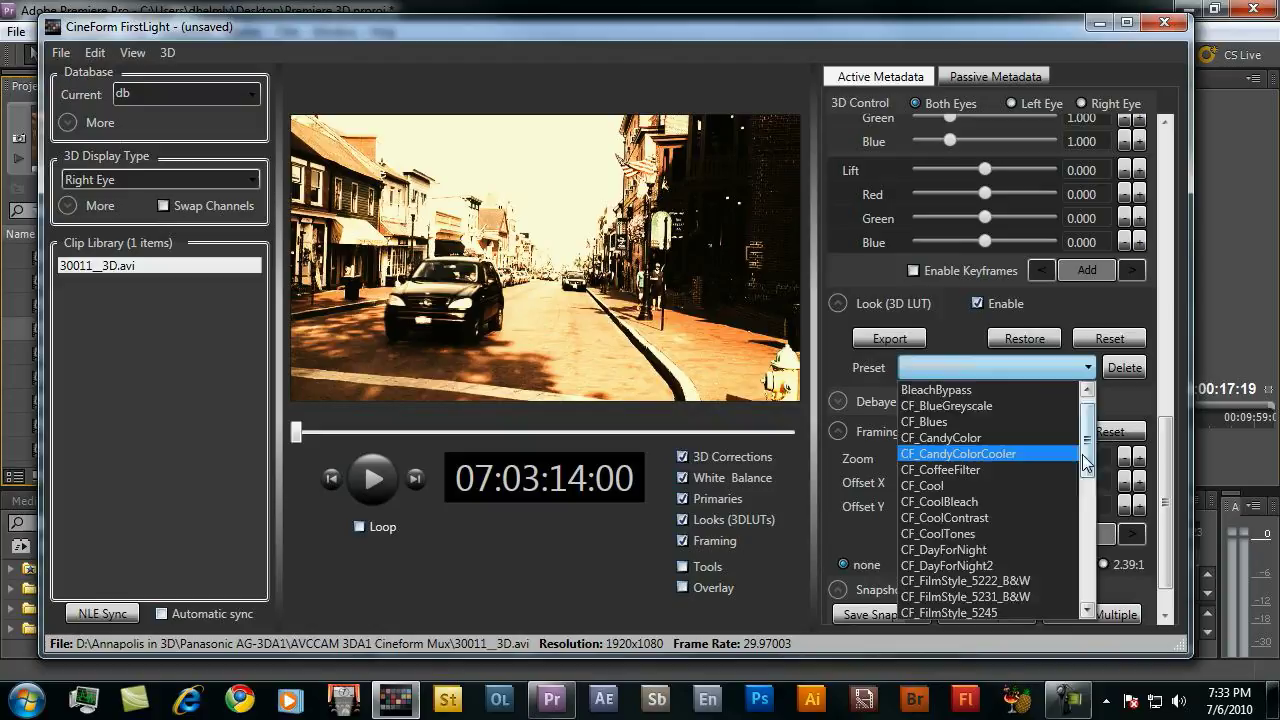
drag(1088, 460, 1088, 540)
scroll(960, 580, down, 3)
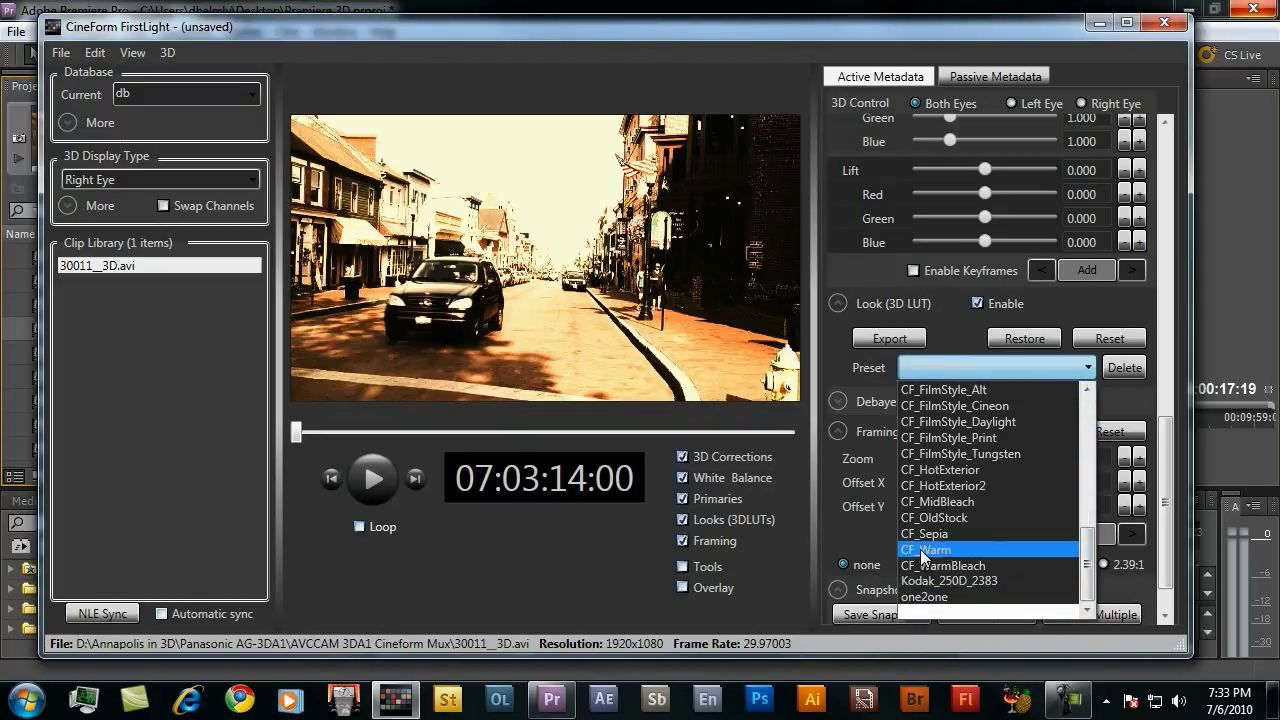
click(921, 470)
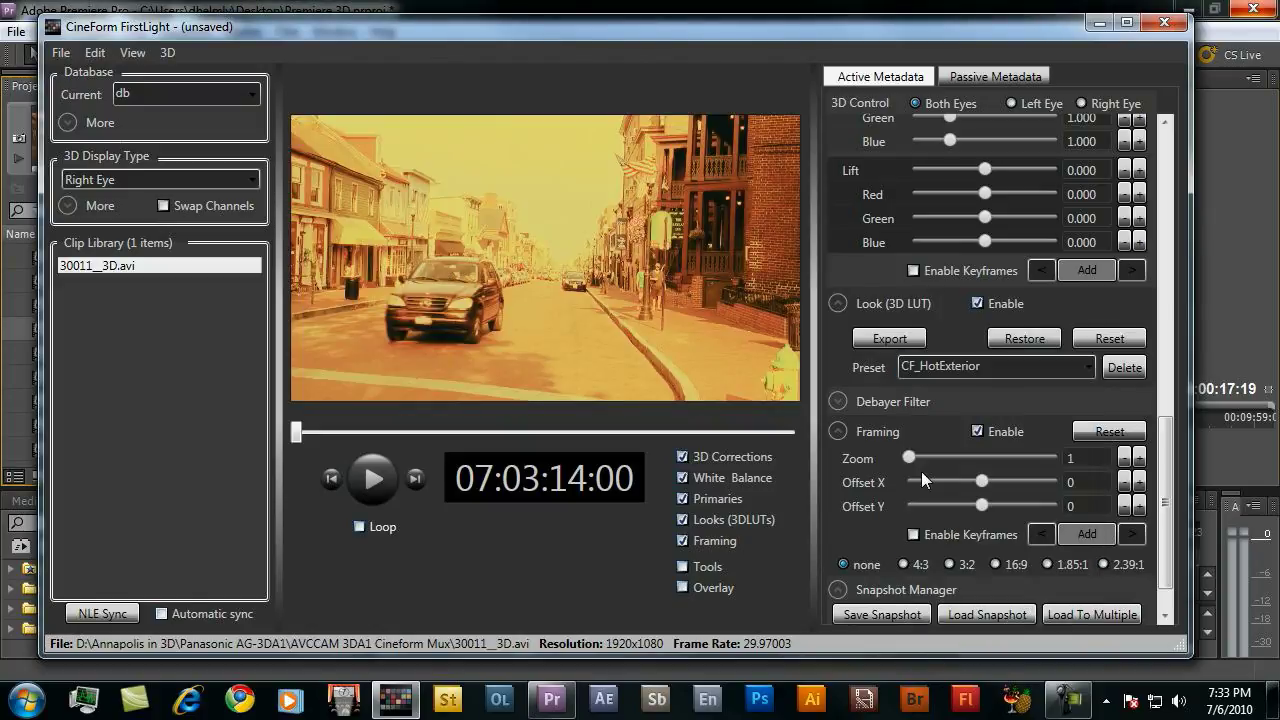
click(557, 706)
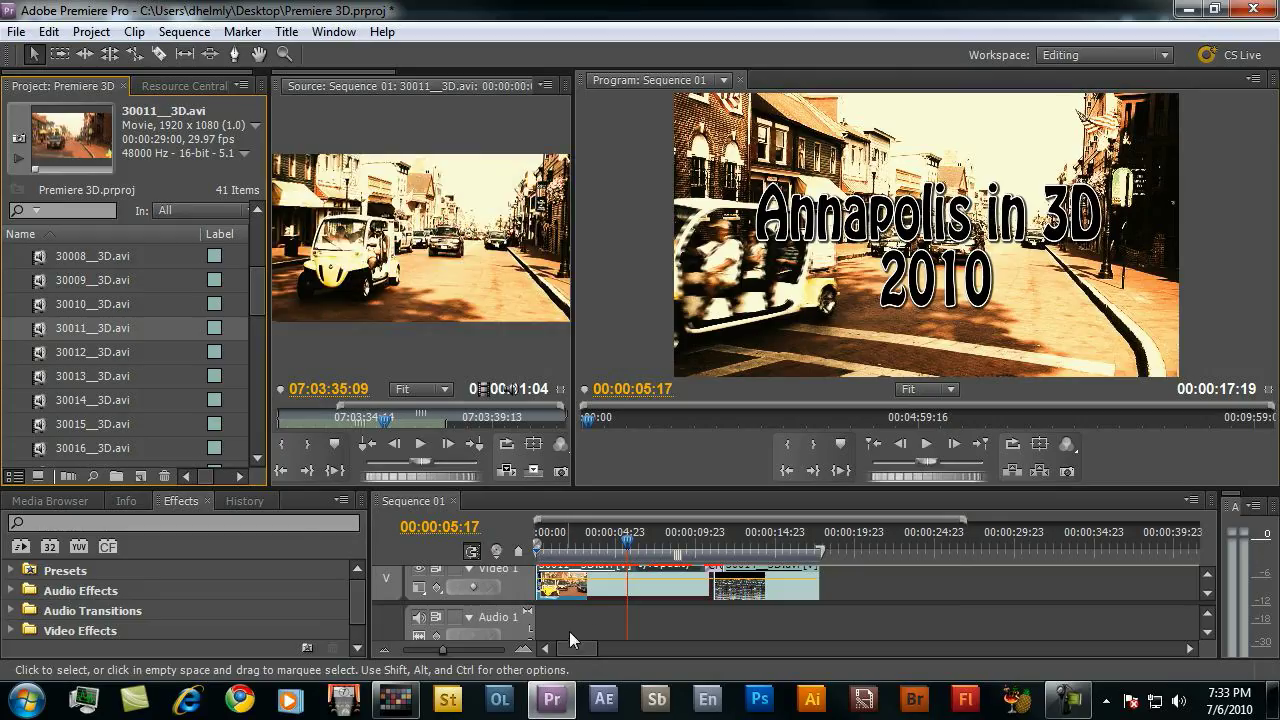
- Replay the title section in Premiere Pro to see the new look
click(599, 538)
key(space)
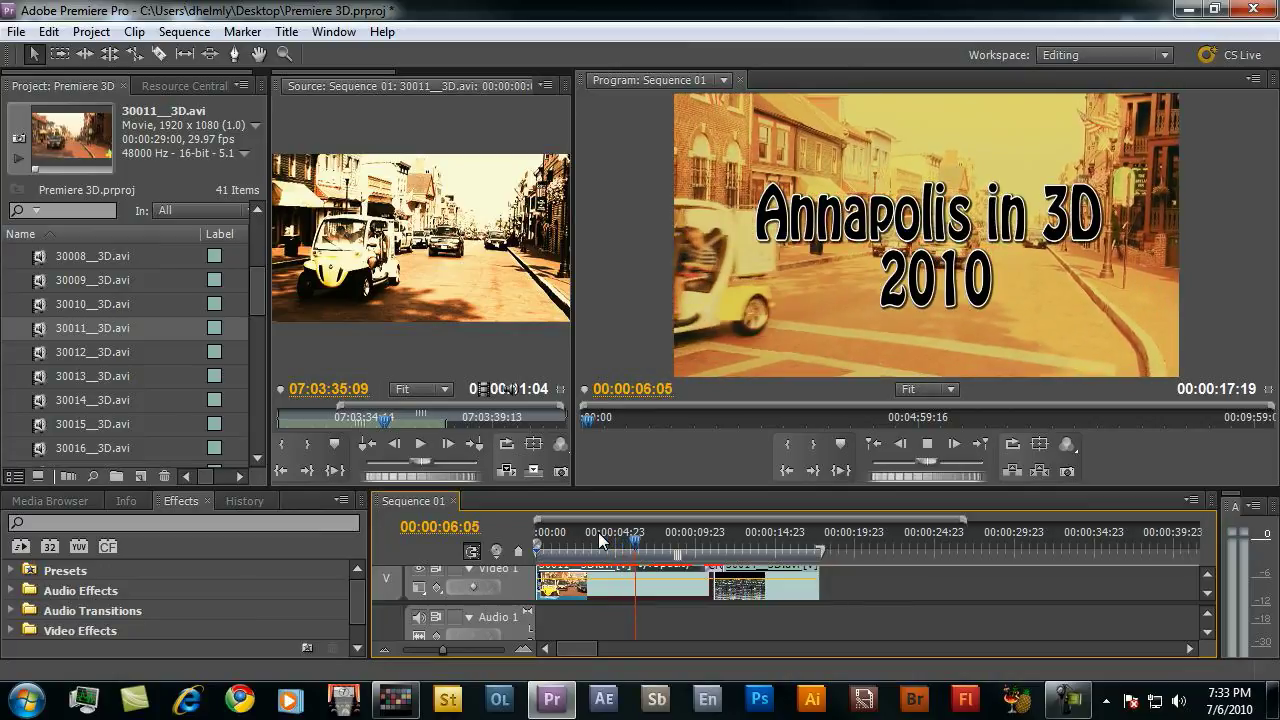
key(space)
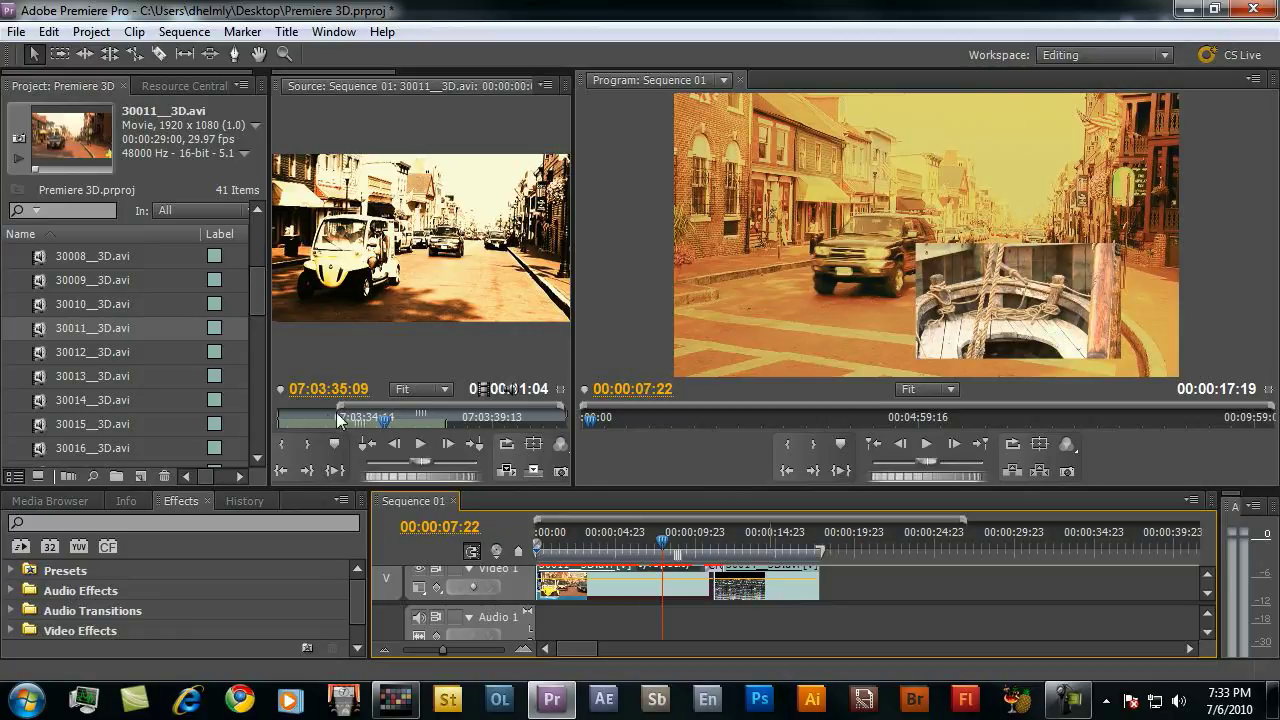
right_click(38, 330)
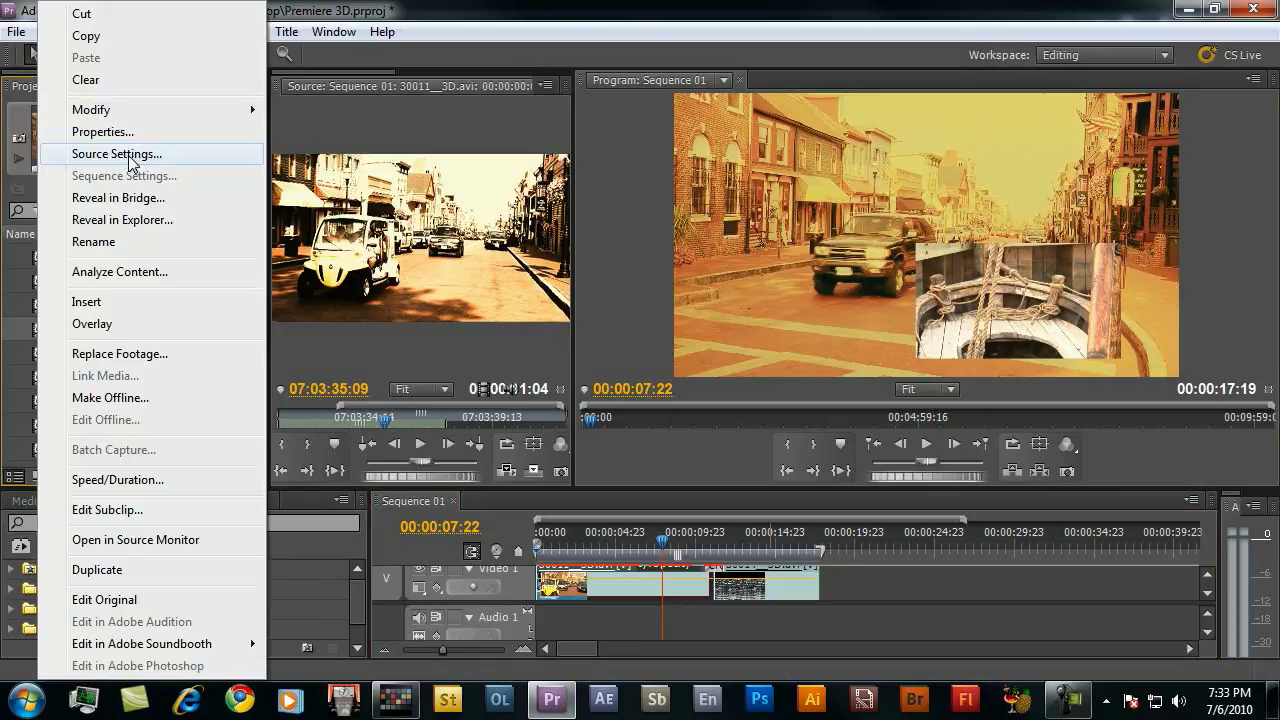
- Remove the look preset from the clip and scroll up to 3D Corrections
click(128, 155)
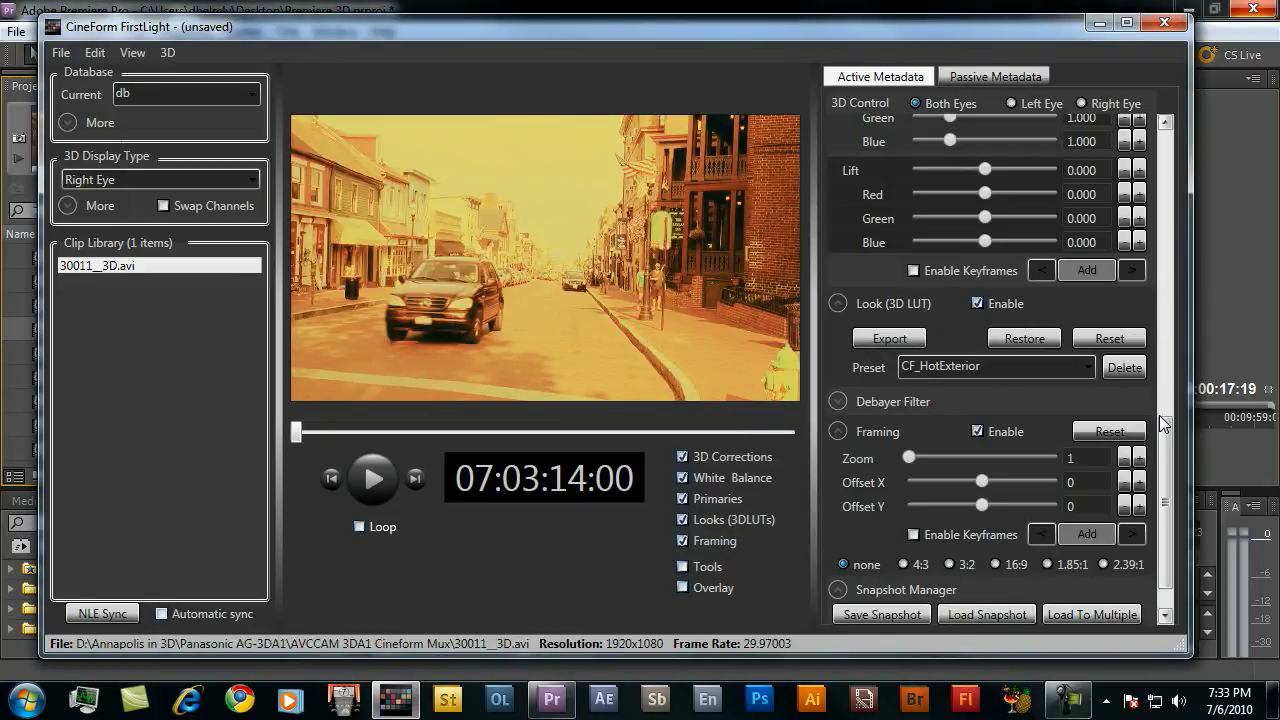
click(1105, 338)
scroll(1147, 277, up, 12)
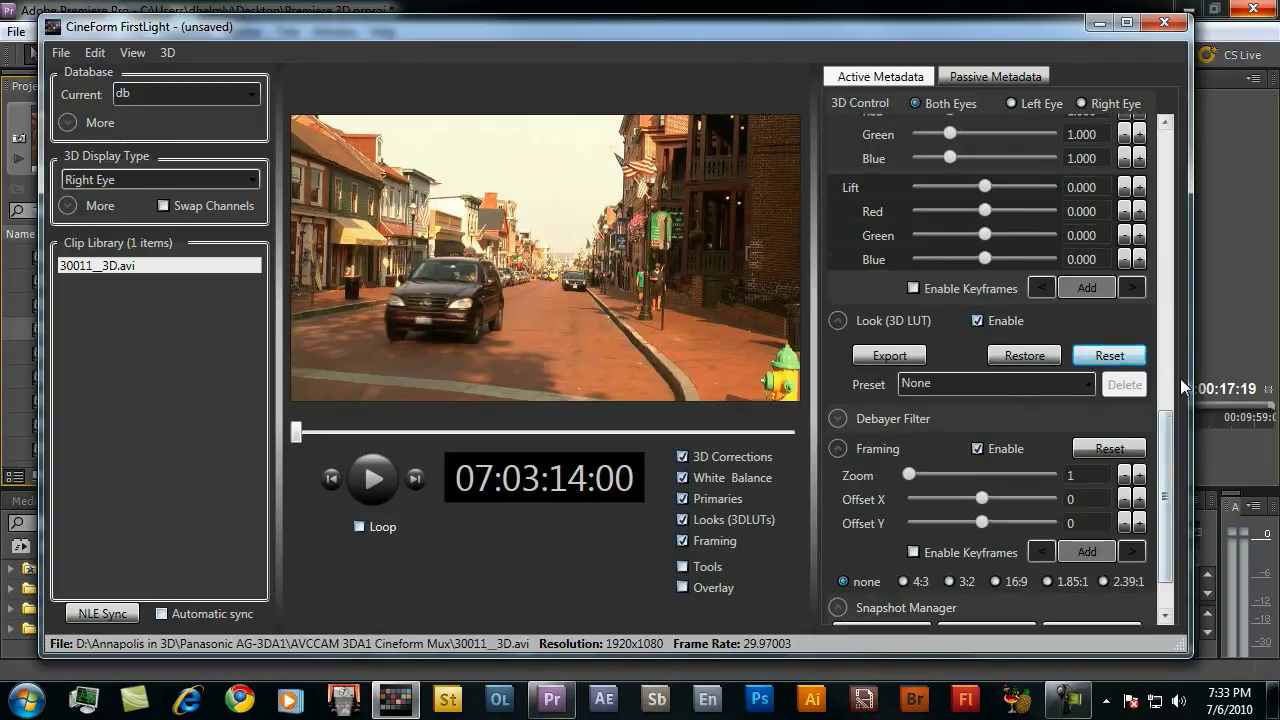
scroll(1144, 195, up, 3)
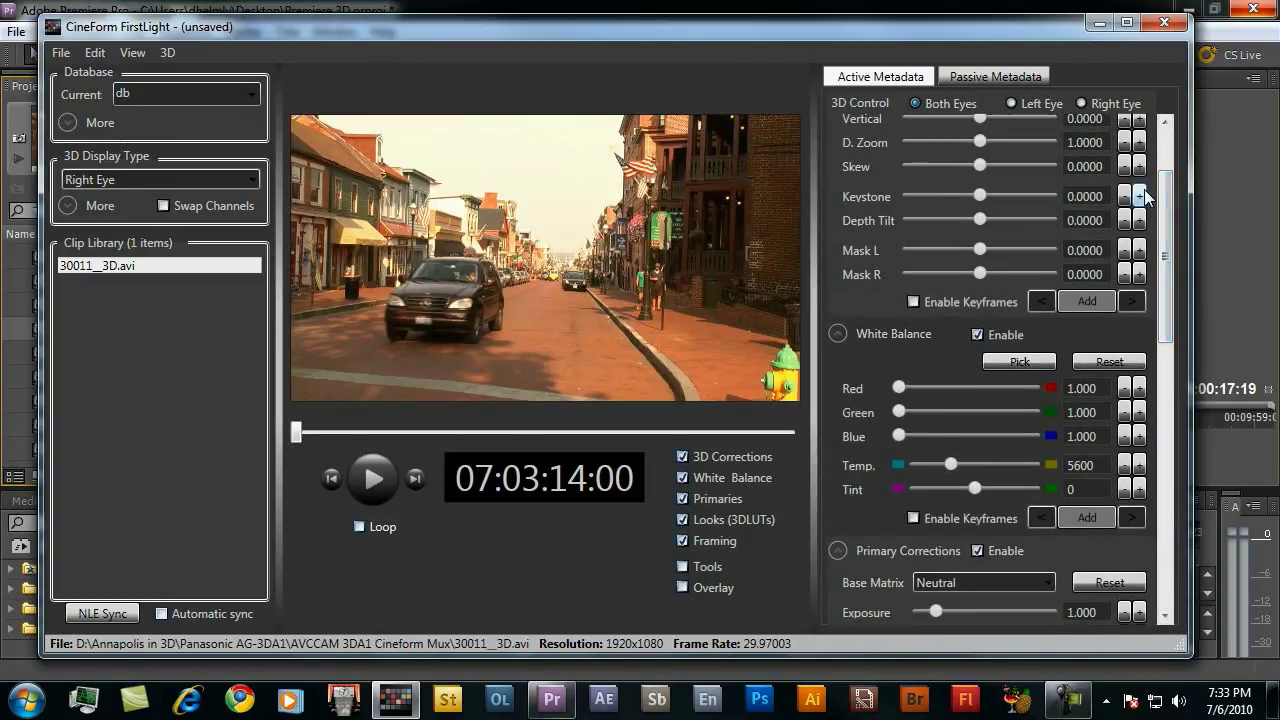
- Set Keystone to 0.2000, 3D Display Type to Onion Skin, and D. Zoom to 1.0723
drag(981, 193, 1054, 218)
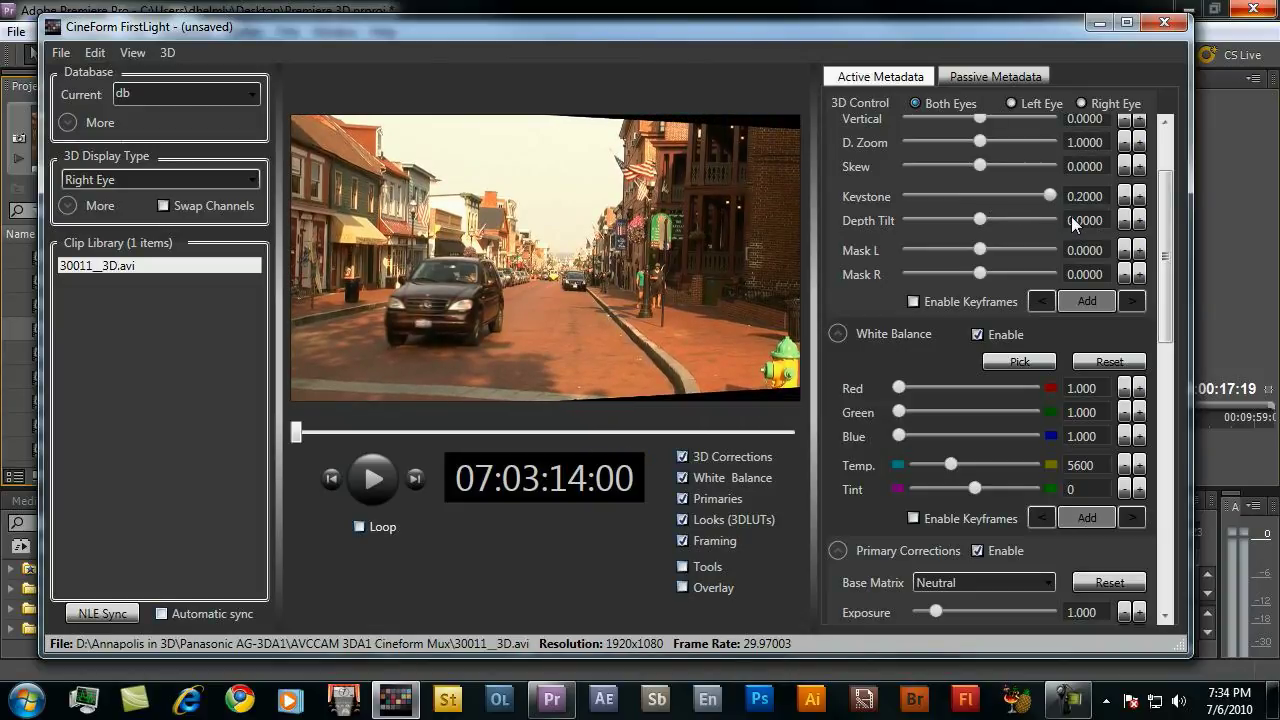
click(250, 183)
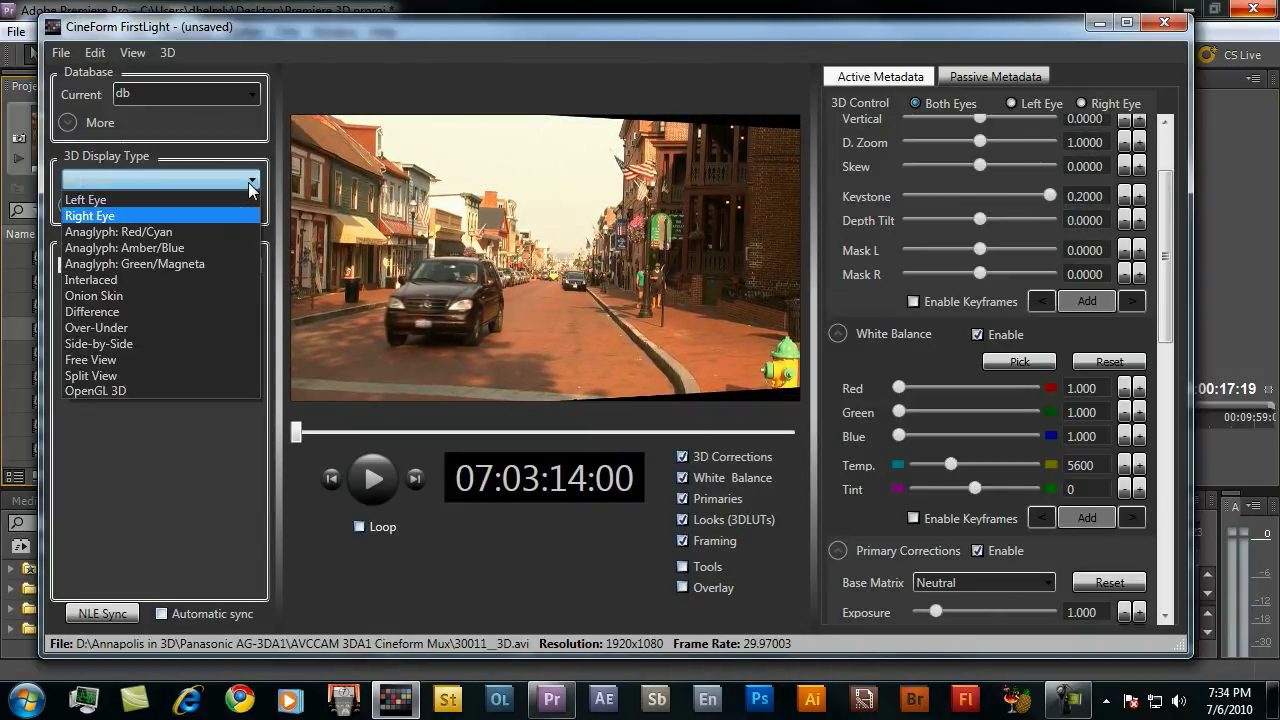
click(167, 296)
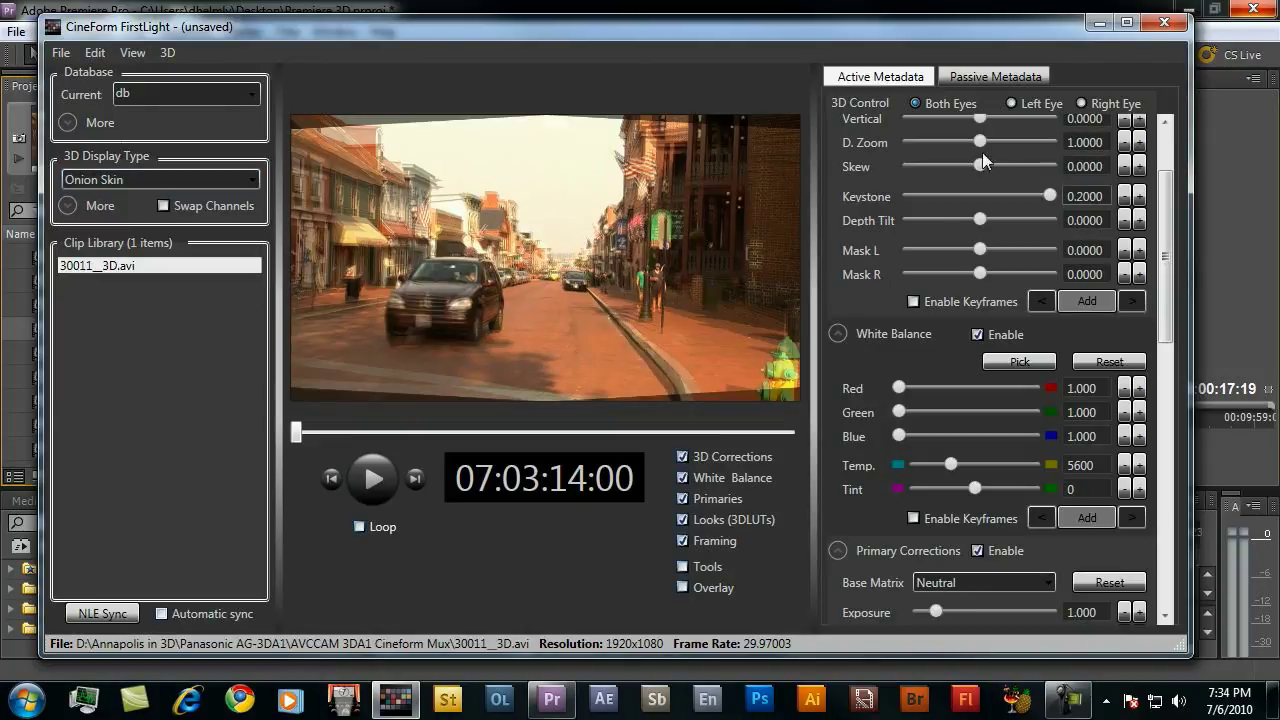
drag(994, 138, 1029, 149)
- Play the sequence from about 1.5 seconds to confirm the keystone appears live under the title
mouse_move(551, 699)
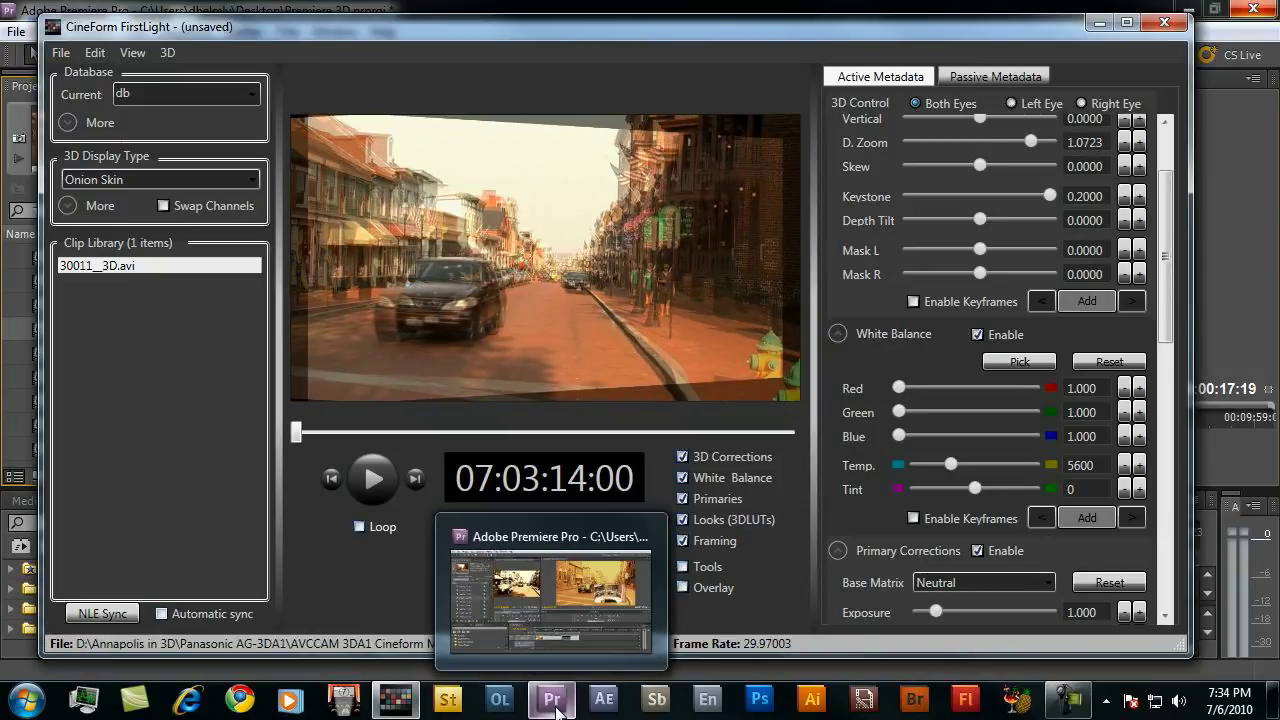
click(469, 604)
click(584, 535)
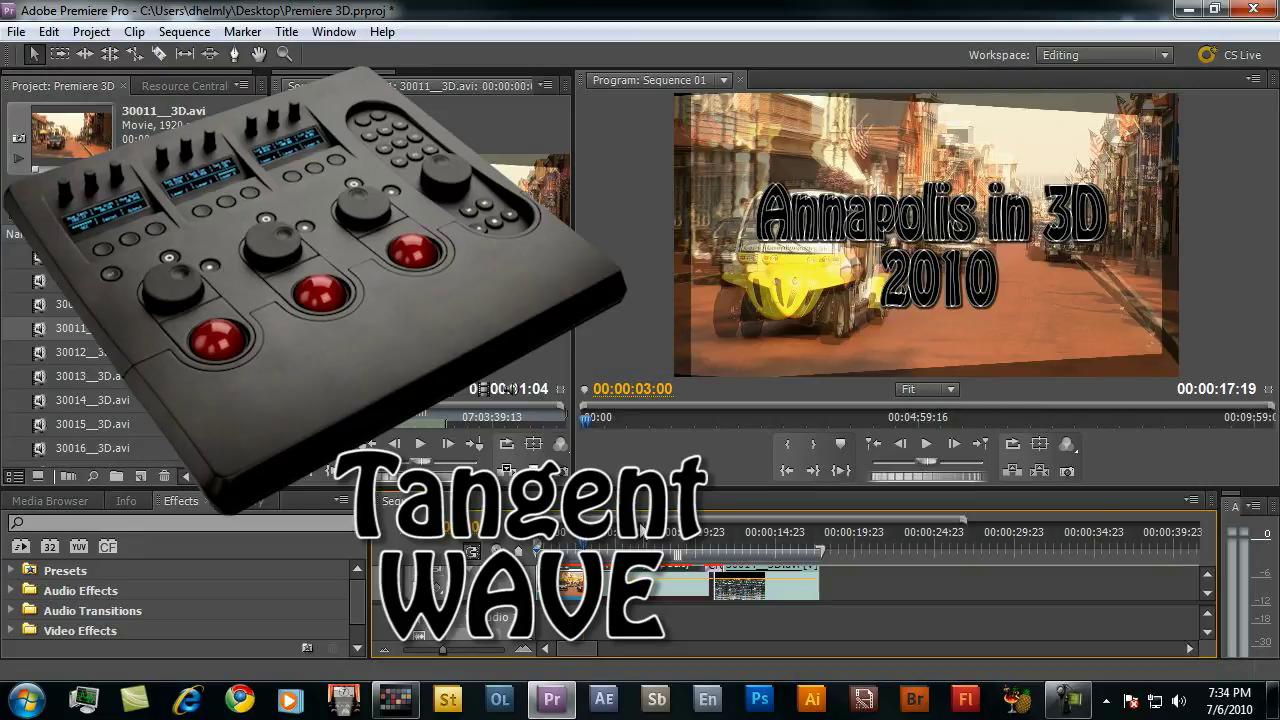
click(575, 546)
drag(578, 545, 567, 541)
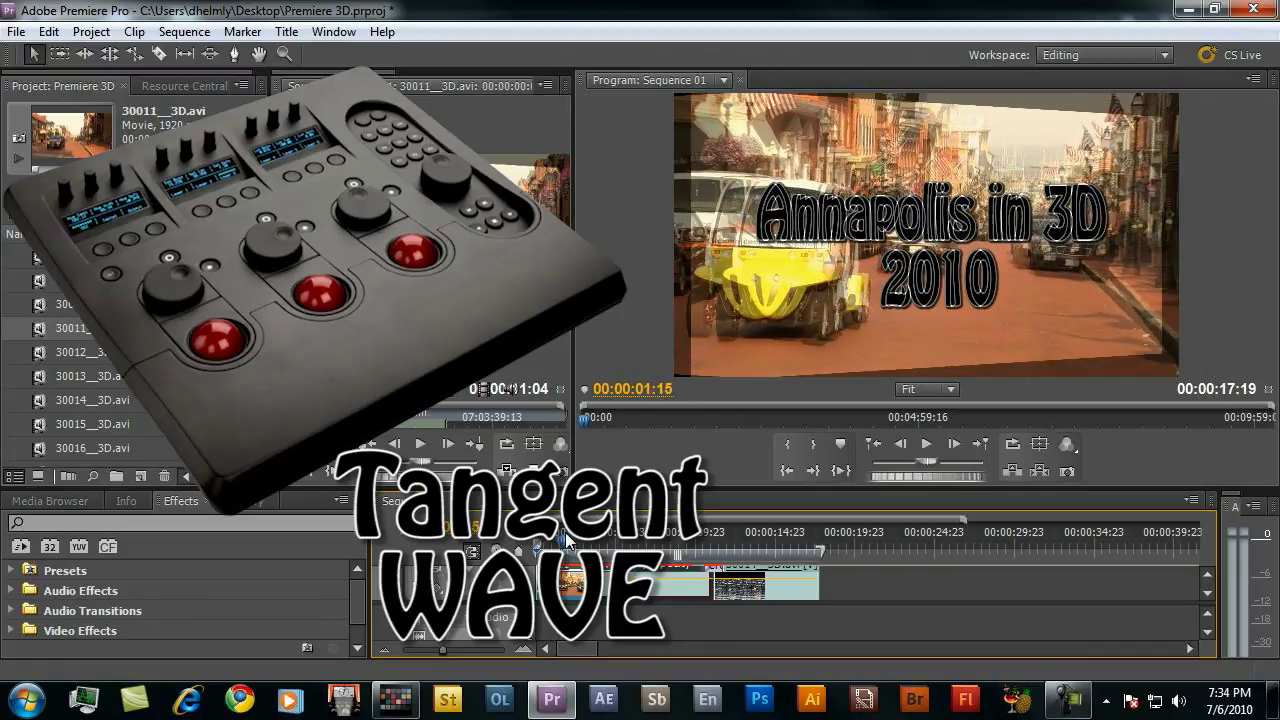
key(space)
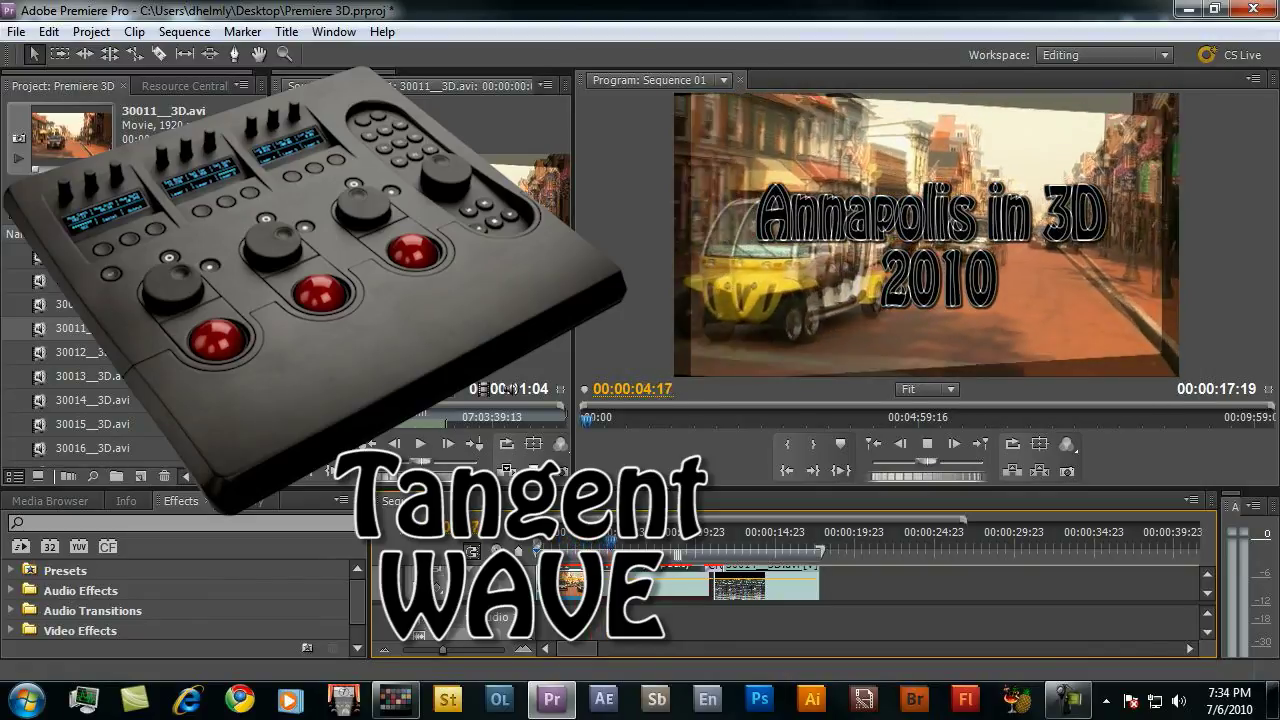
key(space)
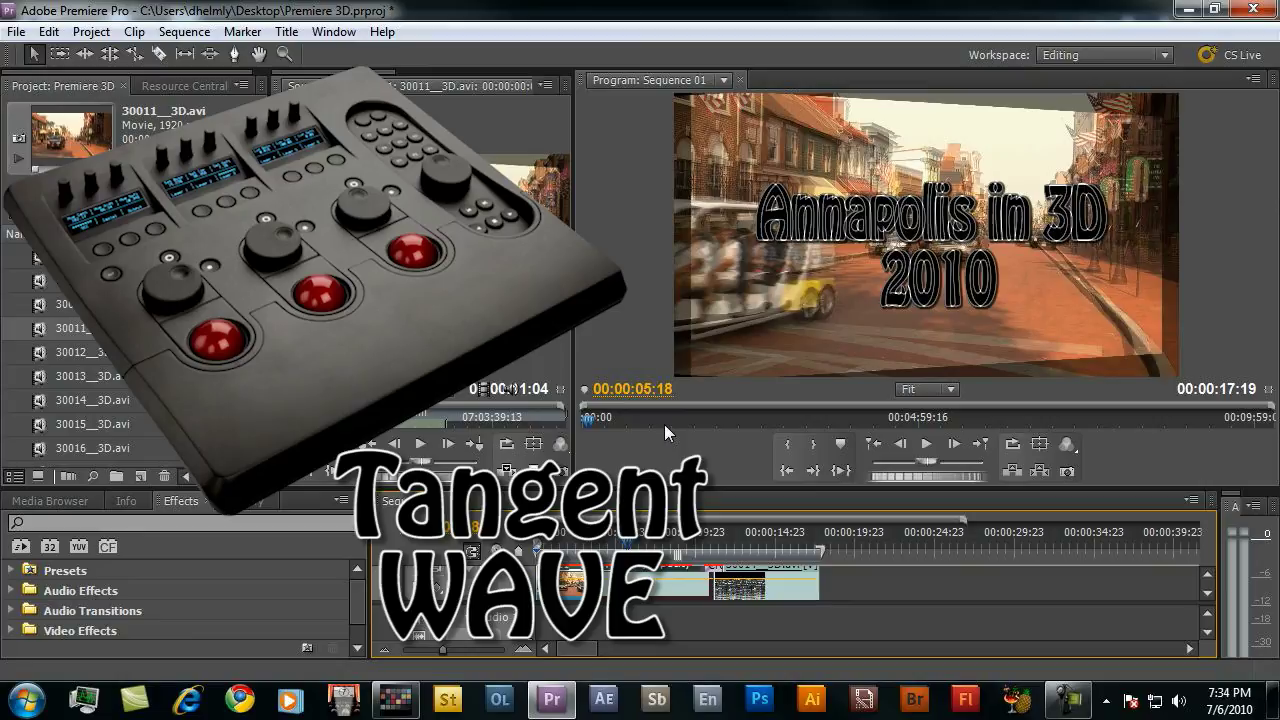
- Reset the clip's 3D corrections in FirstLight, then check the un-keystoned street footage in Premiere
click(396, 701)
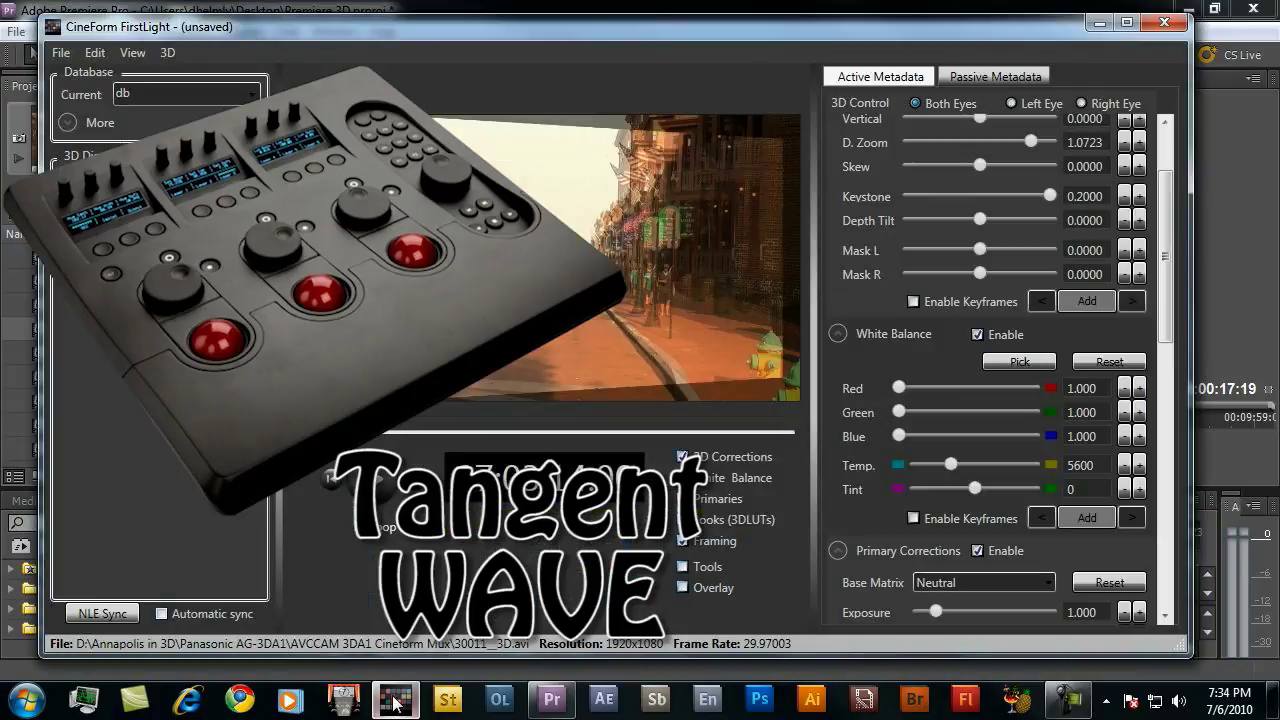
click(553, 700)
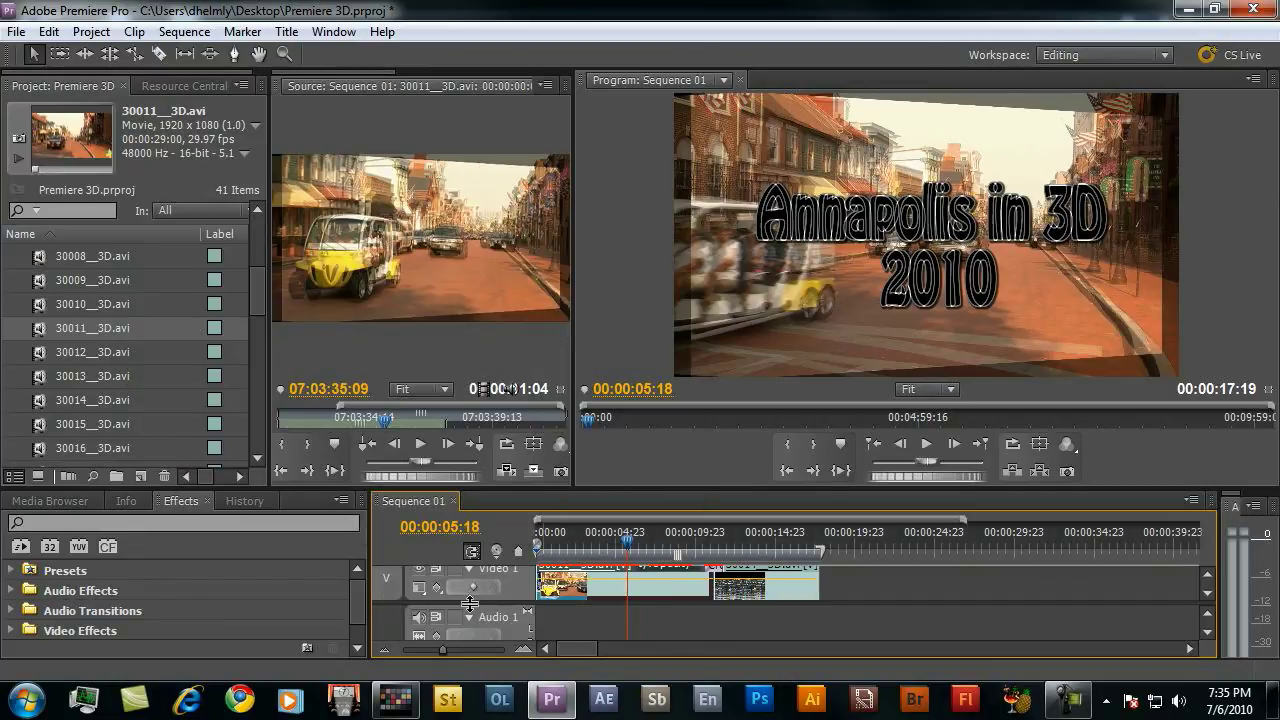
click(398, 703)
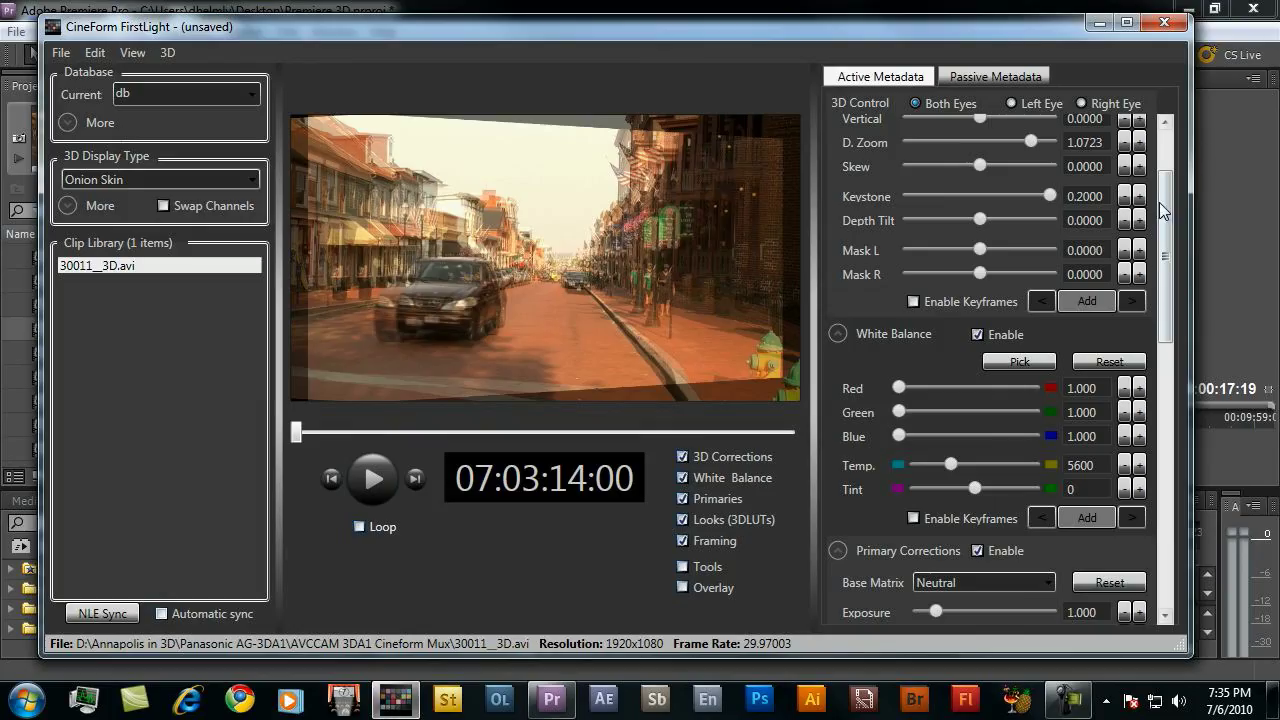
scroll(1165, 160, up, 3)
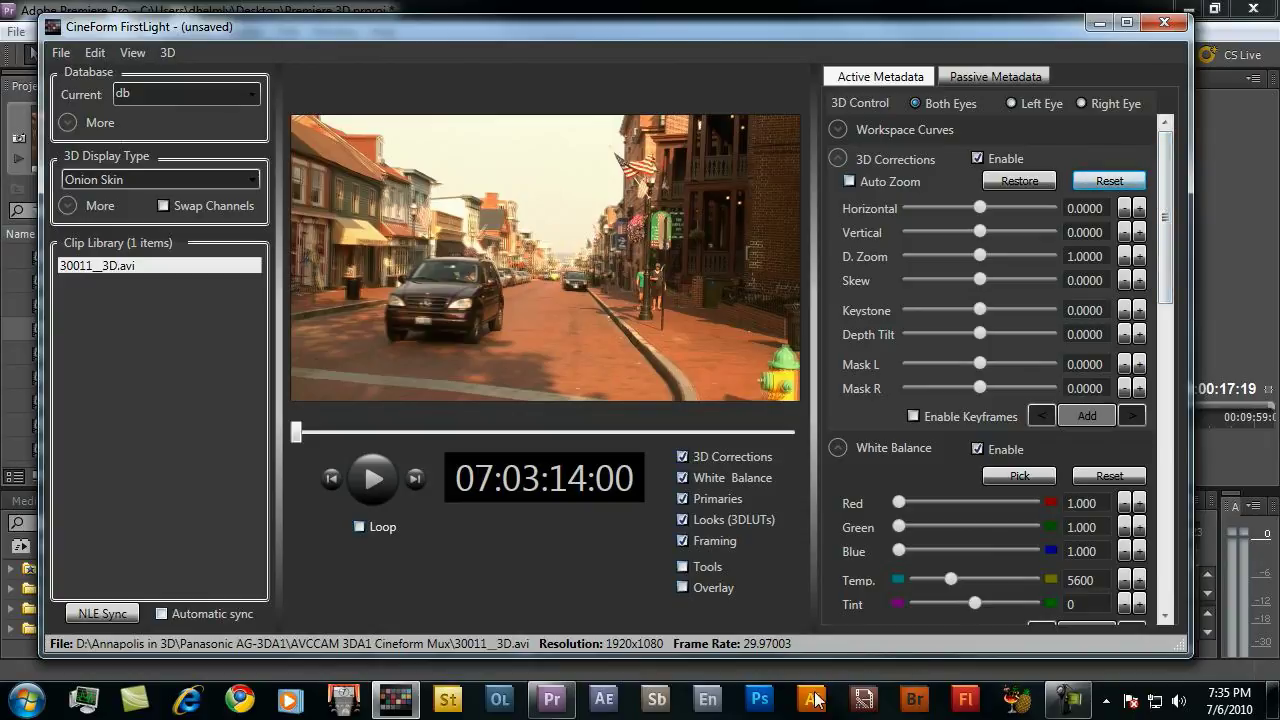
click(551, 699)
drag(628, 543, 643, 543)
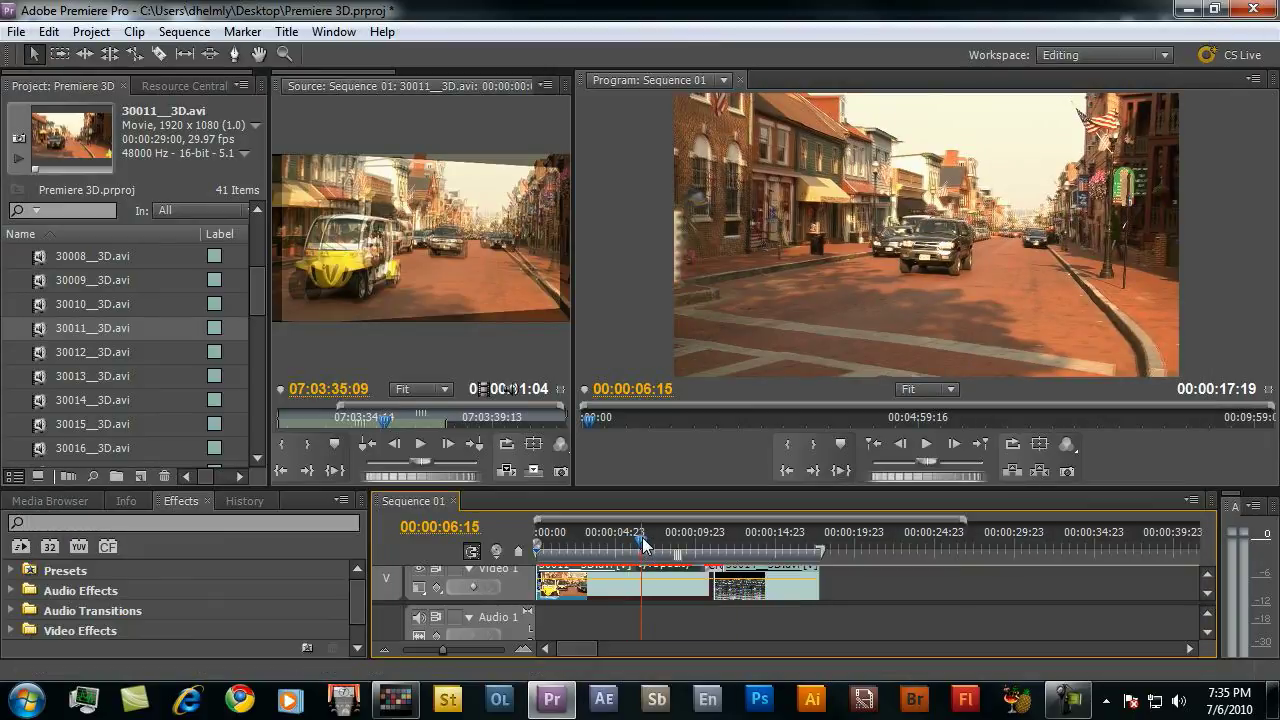